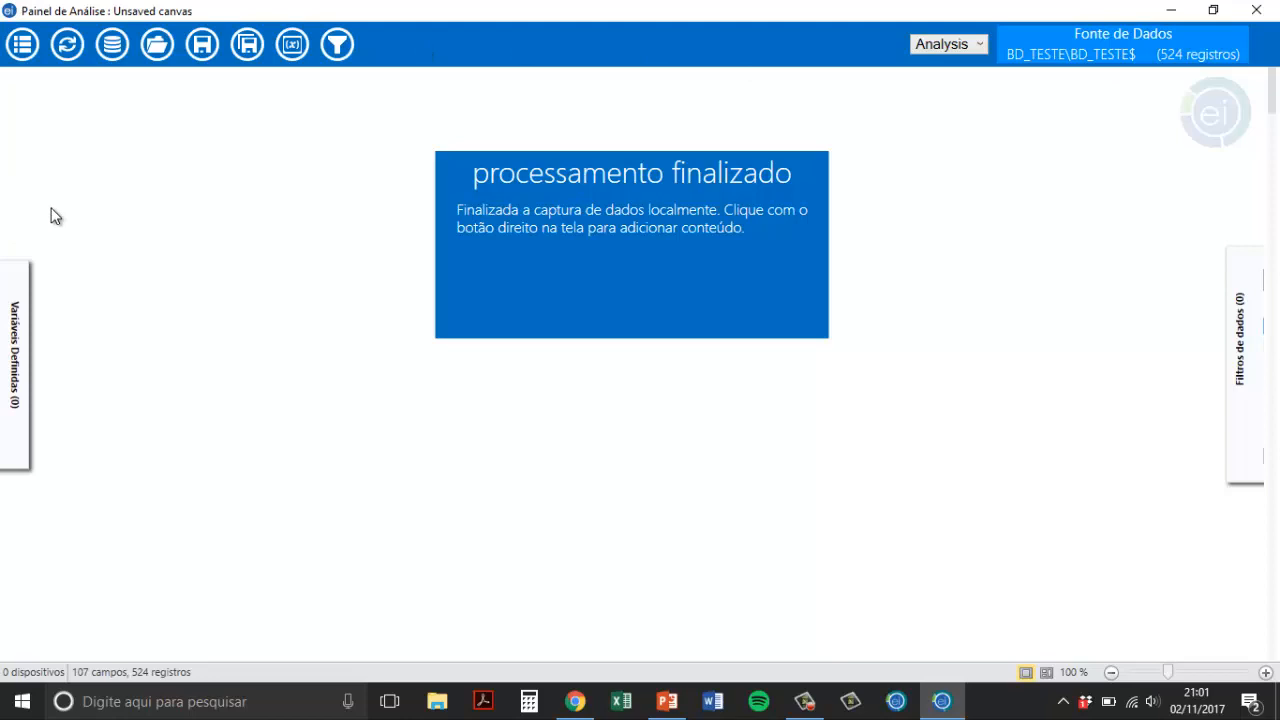
Step: Start a new simple-assignment variable (Com Atribuição Simples) and name its field INVESTIGACAO
{"action": "left_click", "coordinate": [12, 310]}
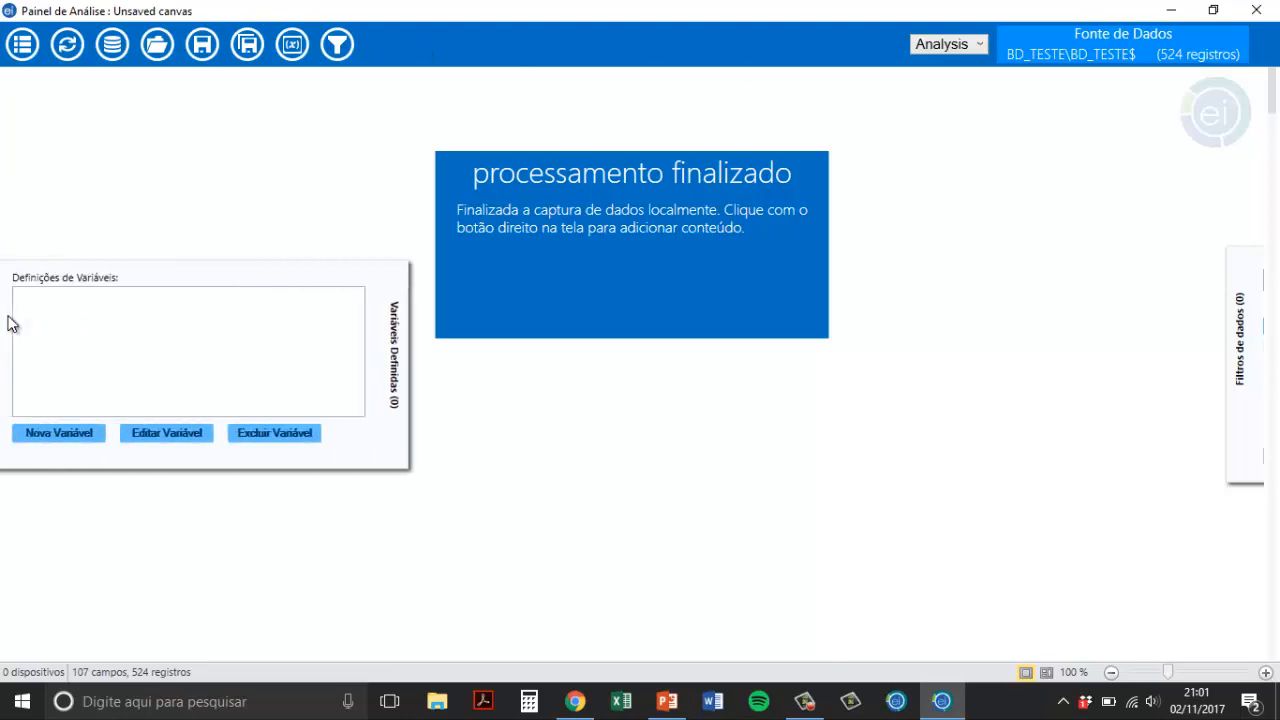
{"action": "left_click", "coordinate": [22, 435]}
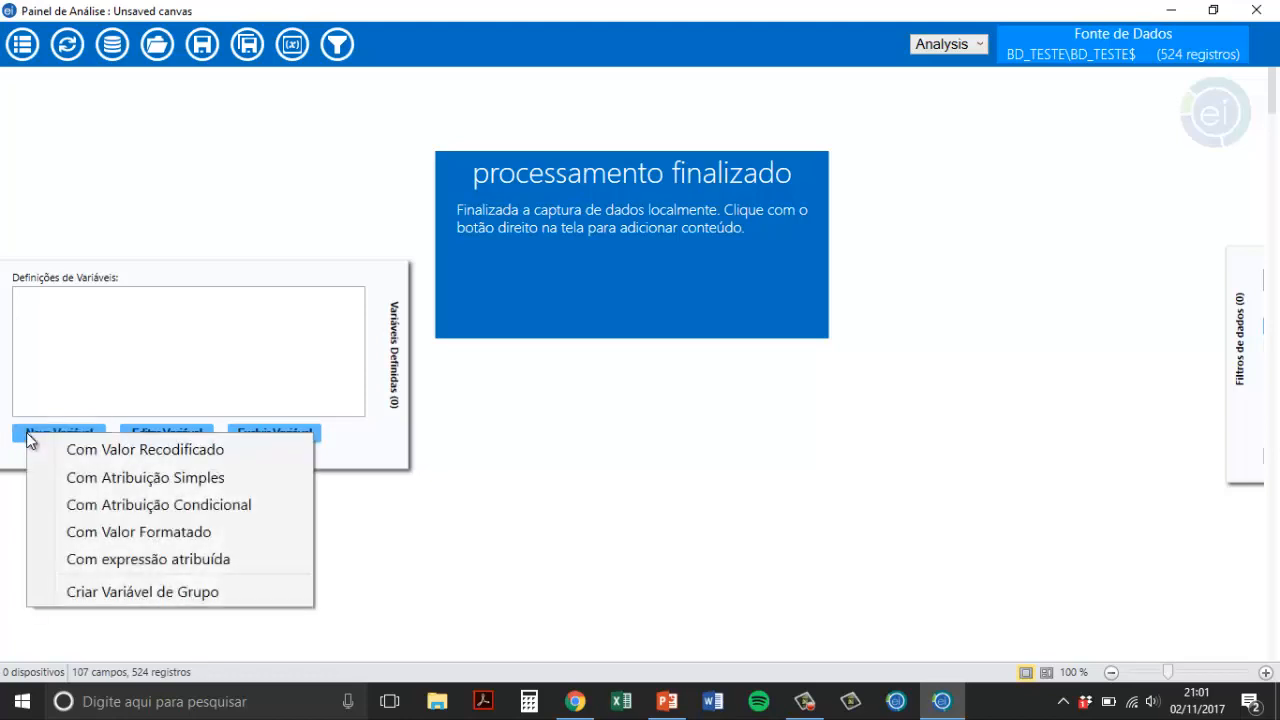
{"action": "left_click", "coordinate": [70, 478]}
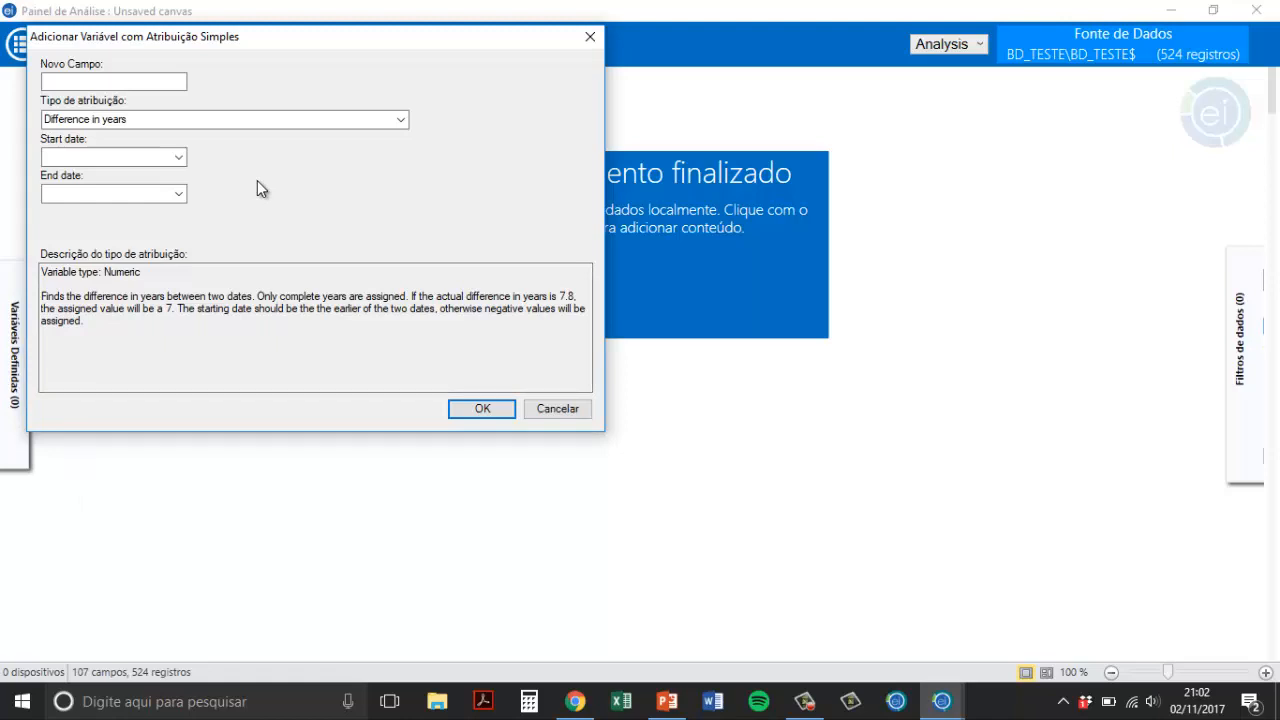
{"action": "left_click", "coordinate": [89, 79]}
{"action": "type", "text": "INVESTI"}
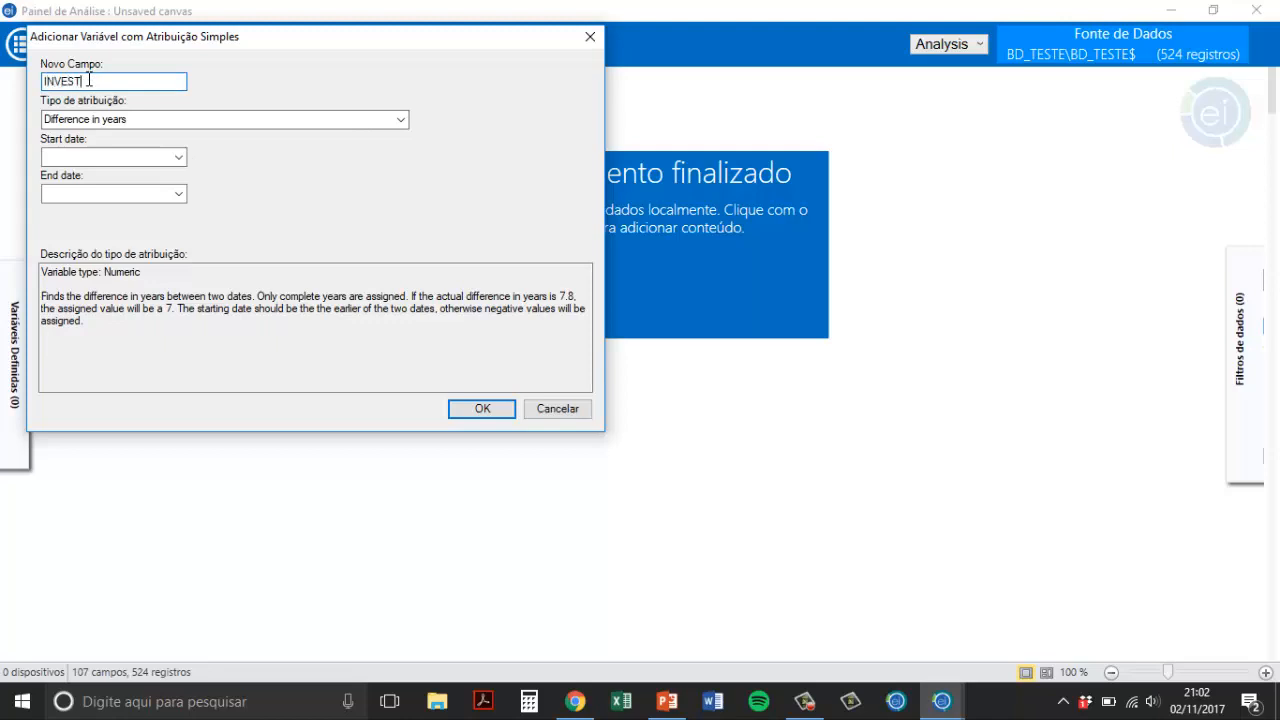
{"action": "type", "text": "GACAO"}
Step: Define INVESTIGACAO as the difference in days from start date DT_NOTIFIC to end date DT_INVEST and create it
{"action": "left_click", "coordinate": [401, 121]}
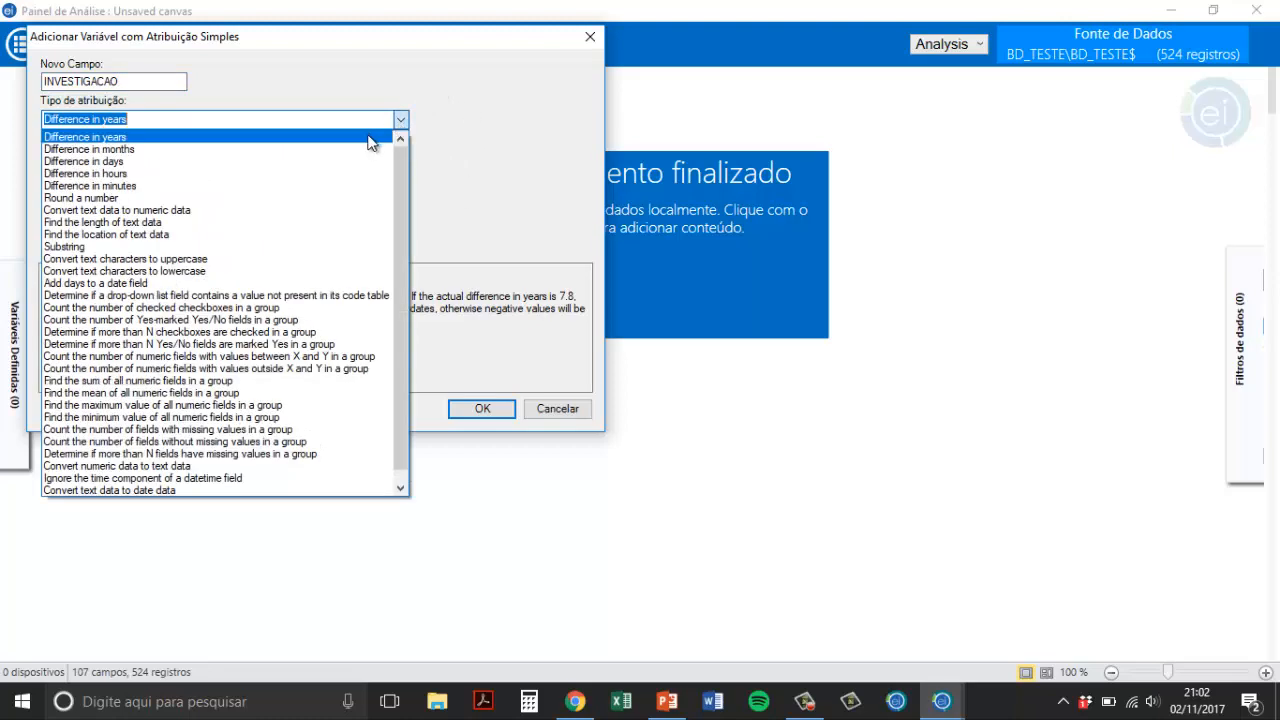
{"action": "left_click", "coordinate": [310, 163]}
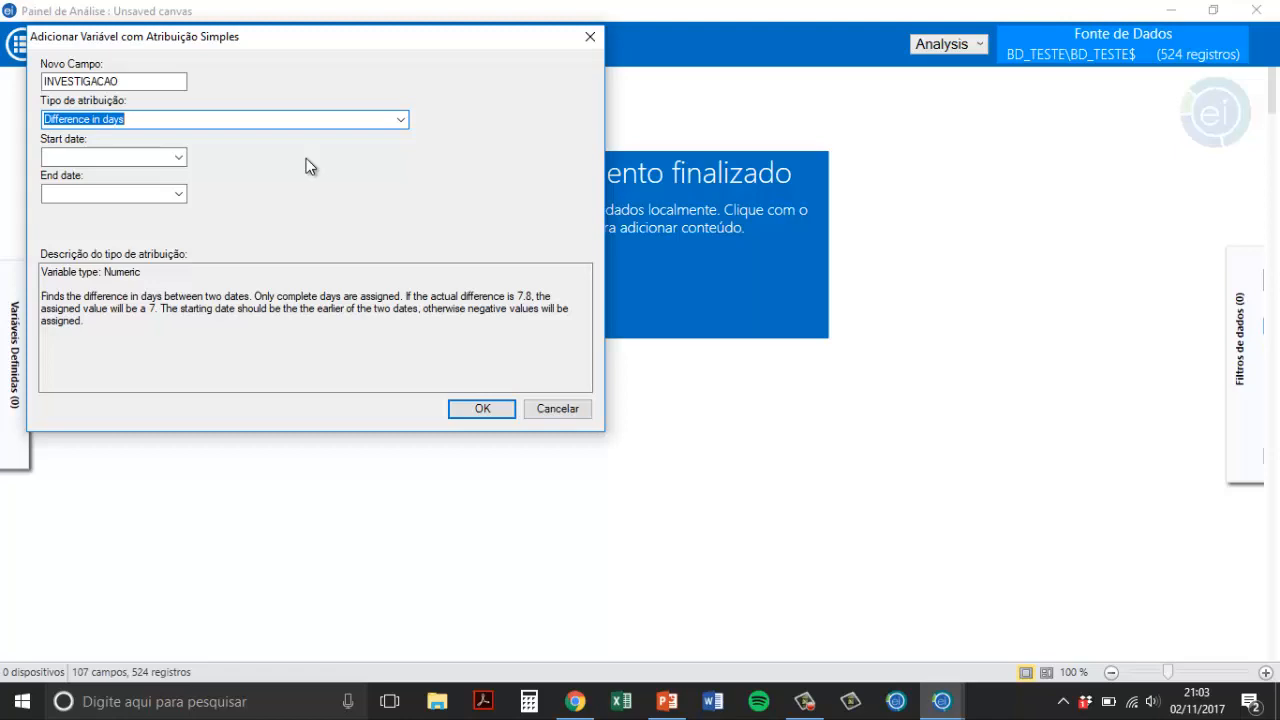
{"action": "left_click", "coordinate": [181, 157]}
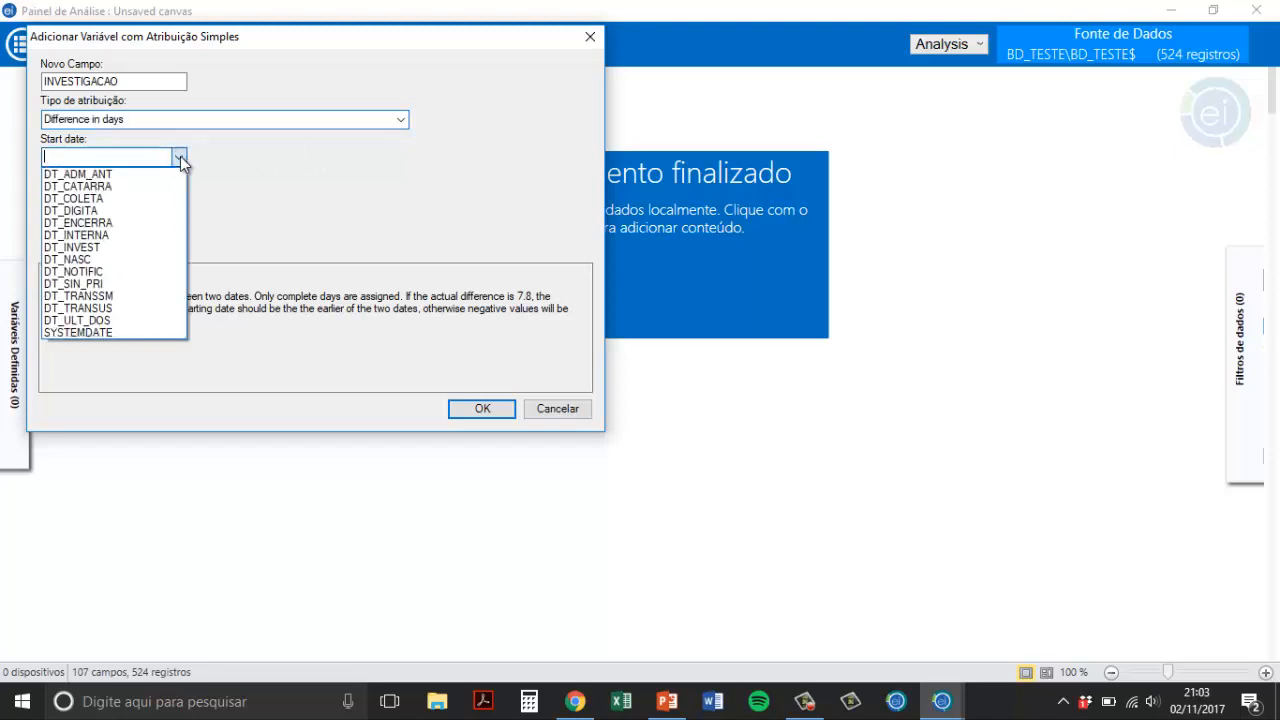
{"action": "left_click", "coordinate": [104, 272]}
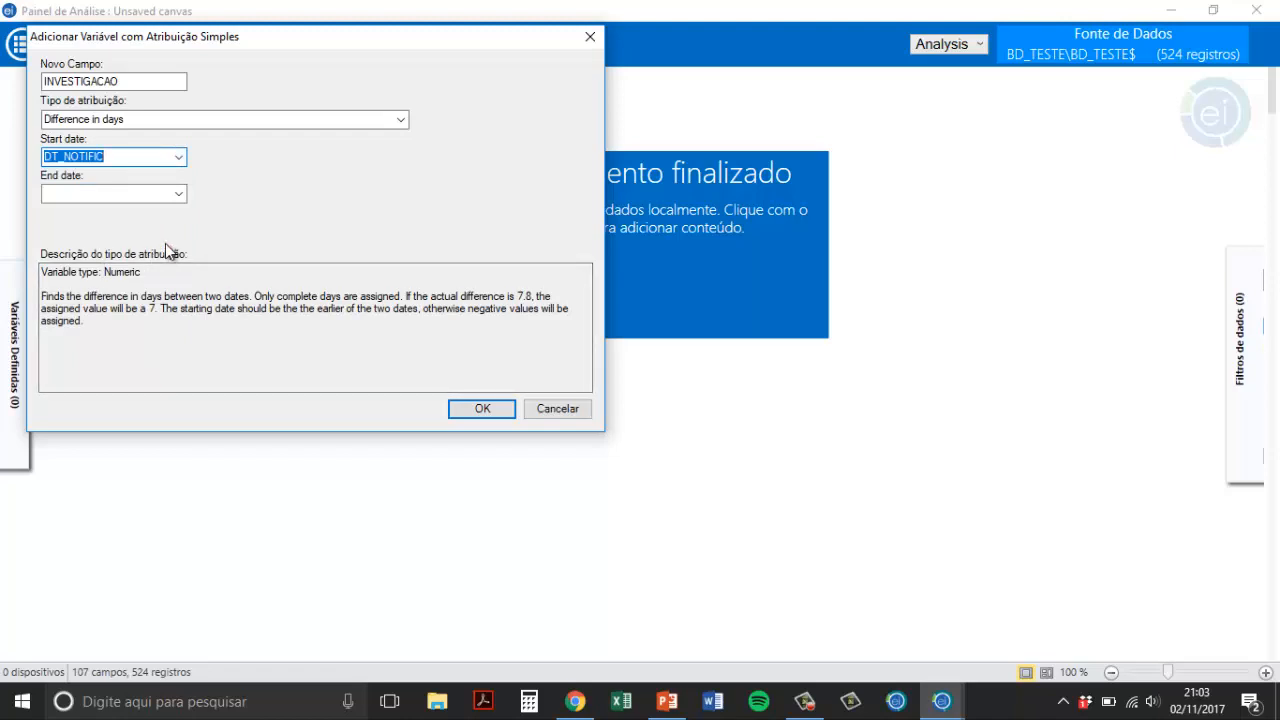
{"action": "left_click", "coordinate": [179, 194]}
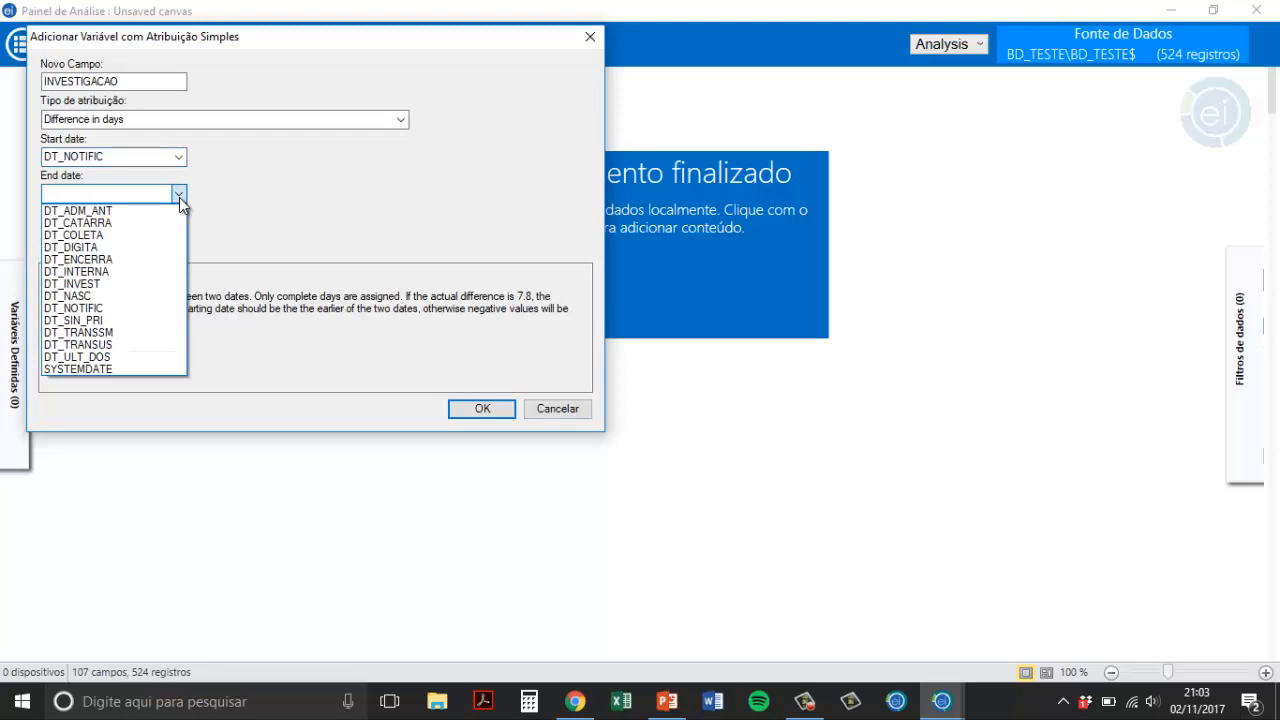
{"action": "left_click", "coordinate": [123, 284]}
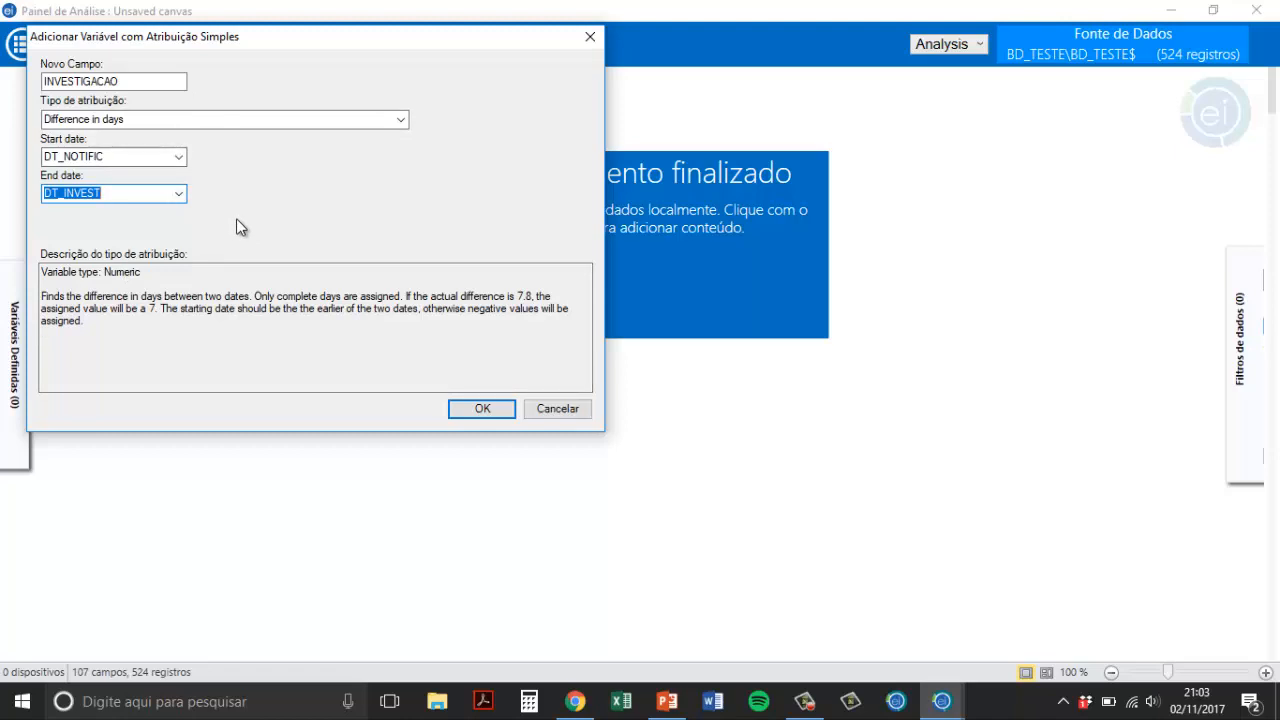
{"action": "left_click", "coordinate": [483, 412]}
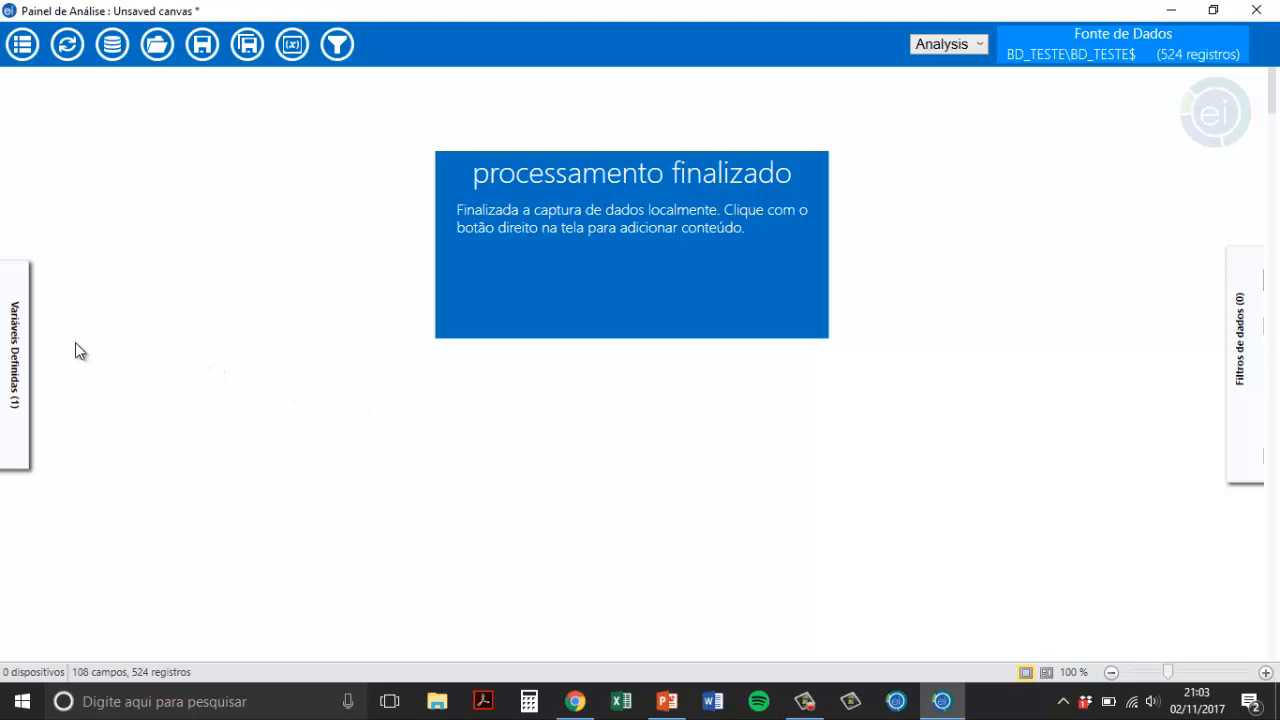
Step: Start a recoded variable with INVESTIGACAO as source field and INVESTIGACAO_OPORTUNA as destination field
{"action": "mouse_move", "coordinate": [6, 335]}
{"action": "left_click", "coordinate": [14, 395]}
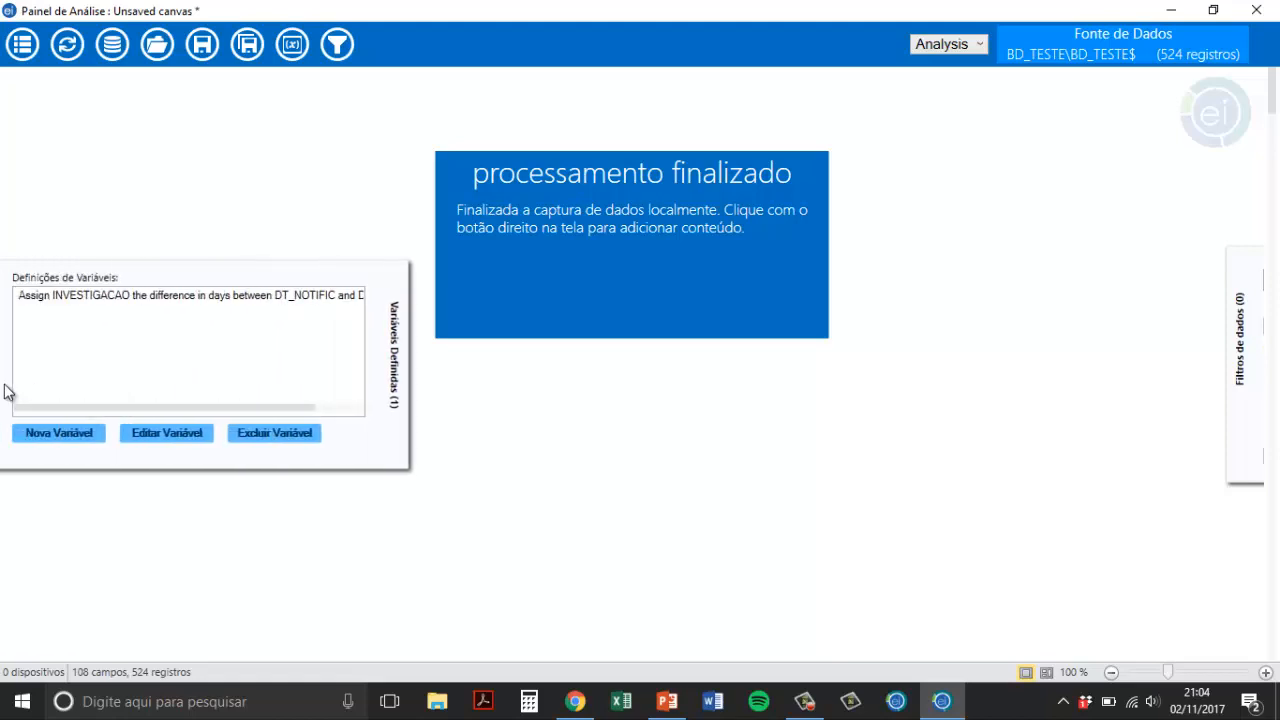
{"action": "left_click", "coordinate": [37, 435]}
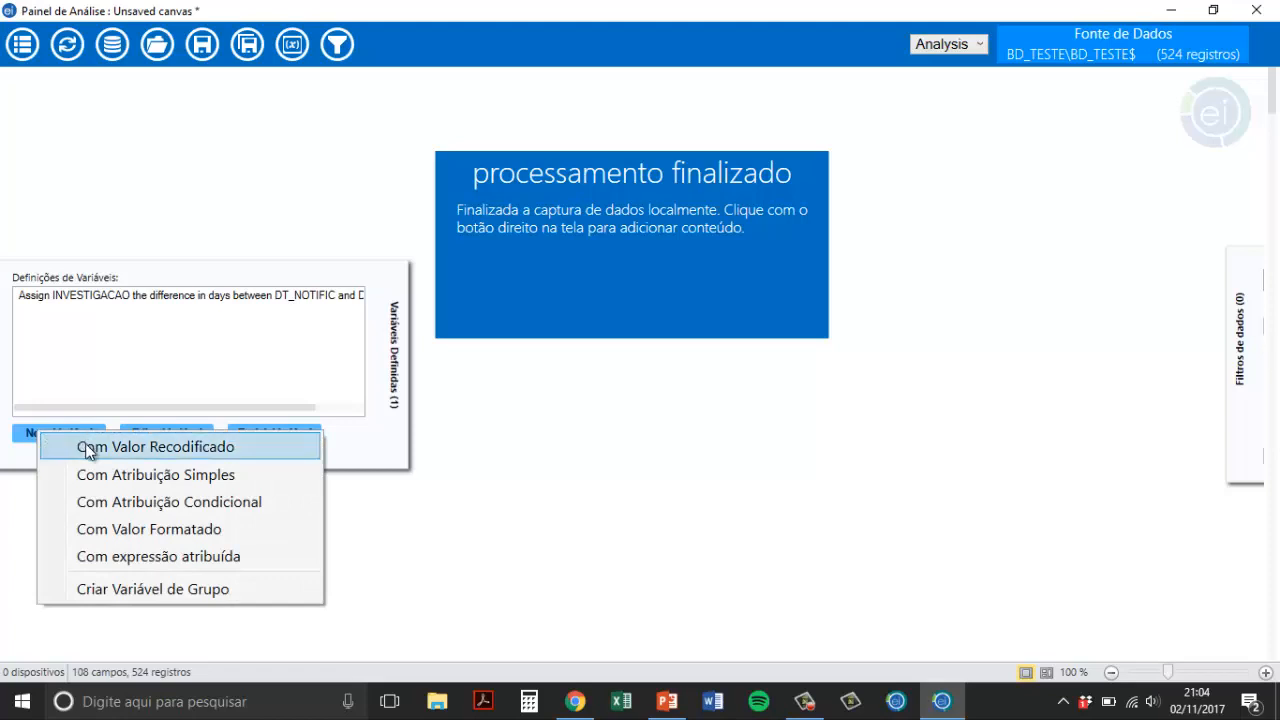
{"action": "left_click", "coordinate": [89, 450]}
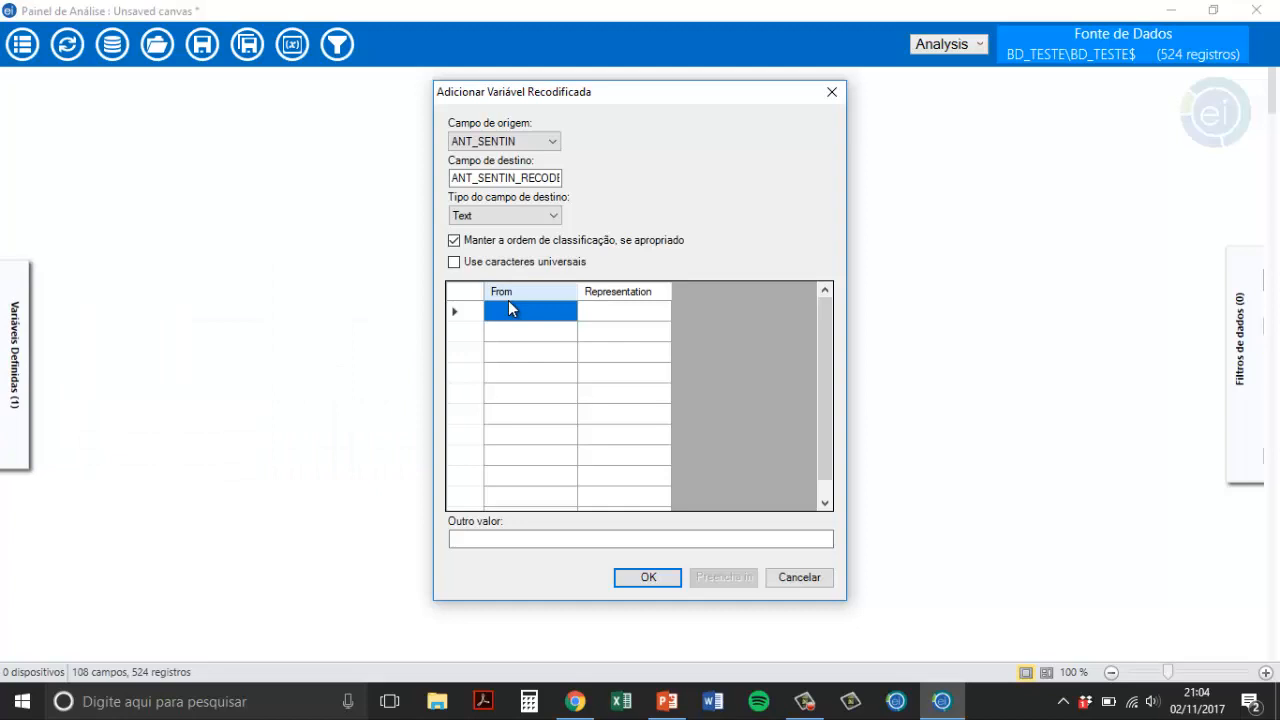
{"action": "left_click", "coordinate": [550, 142]}
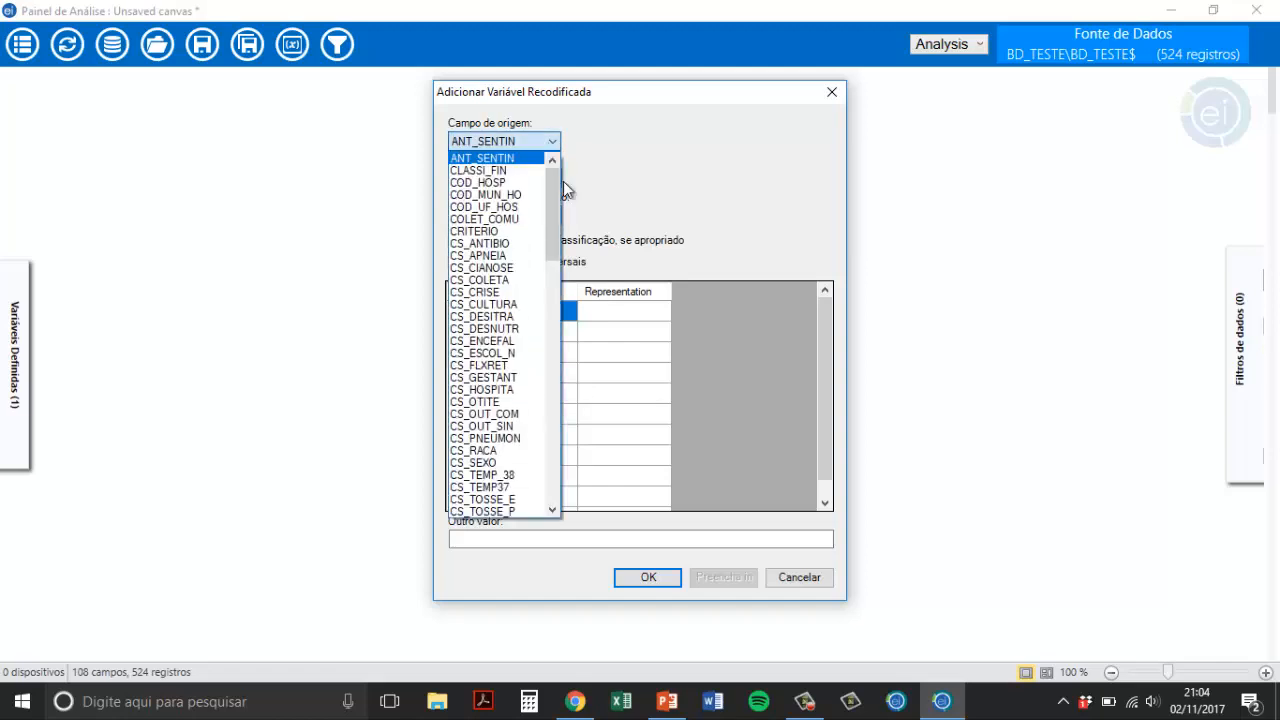
{"action": "scroll", "coordinate": [530, 206], "scroll_direction": "down", "scroll_amount": 9}
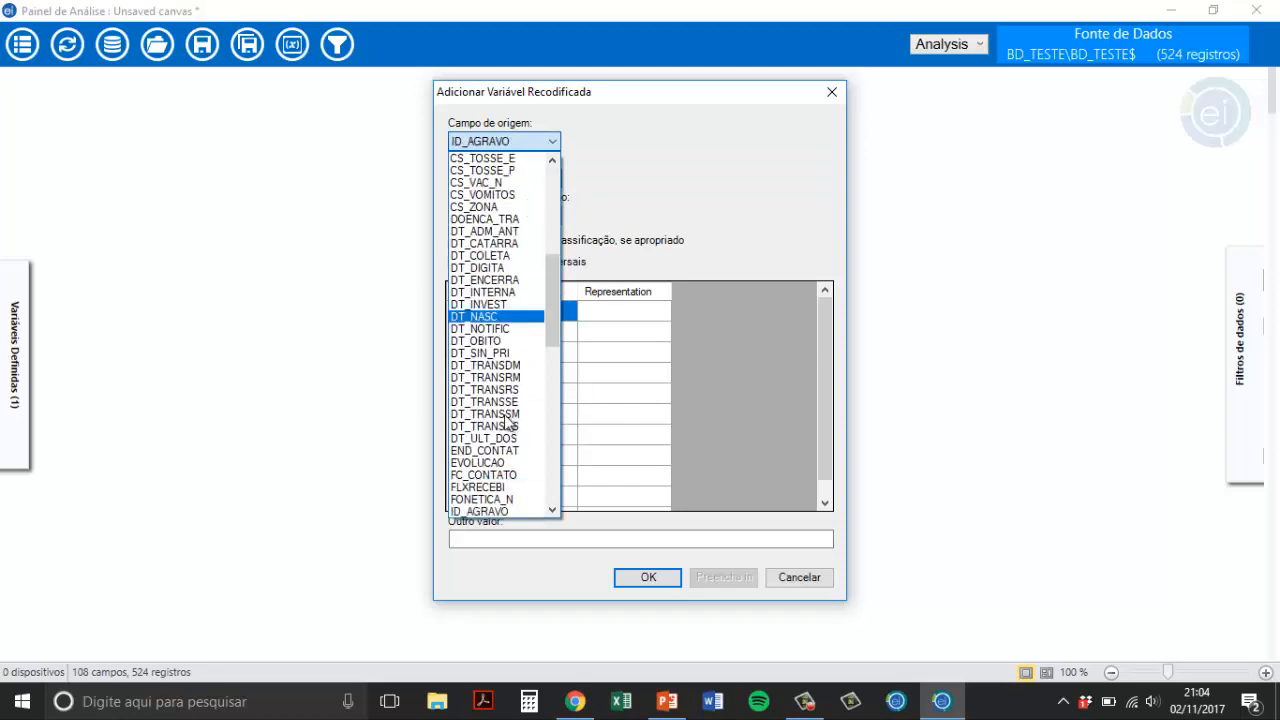
{"action": "left_click_drag", "start_coordinate": [553, 328], "coordinate": [554, 400]}
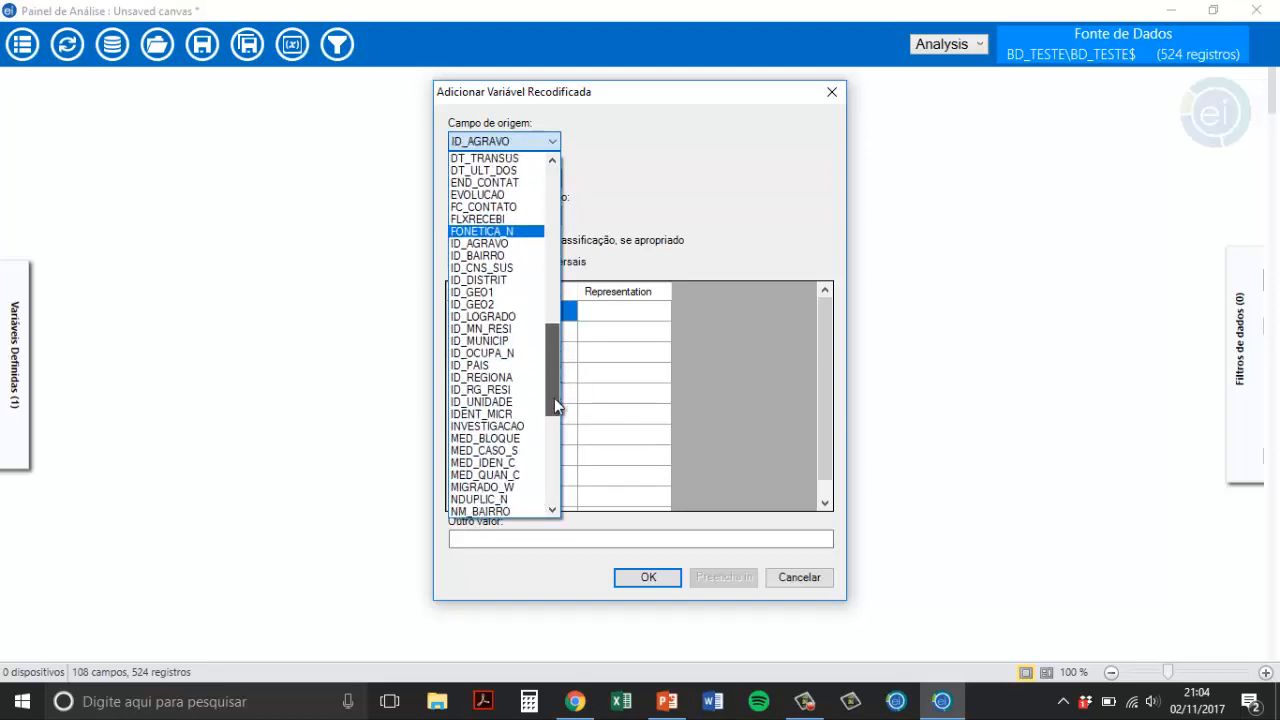
{"action": "left_click", "coordinate": [505, 426]}
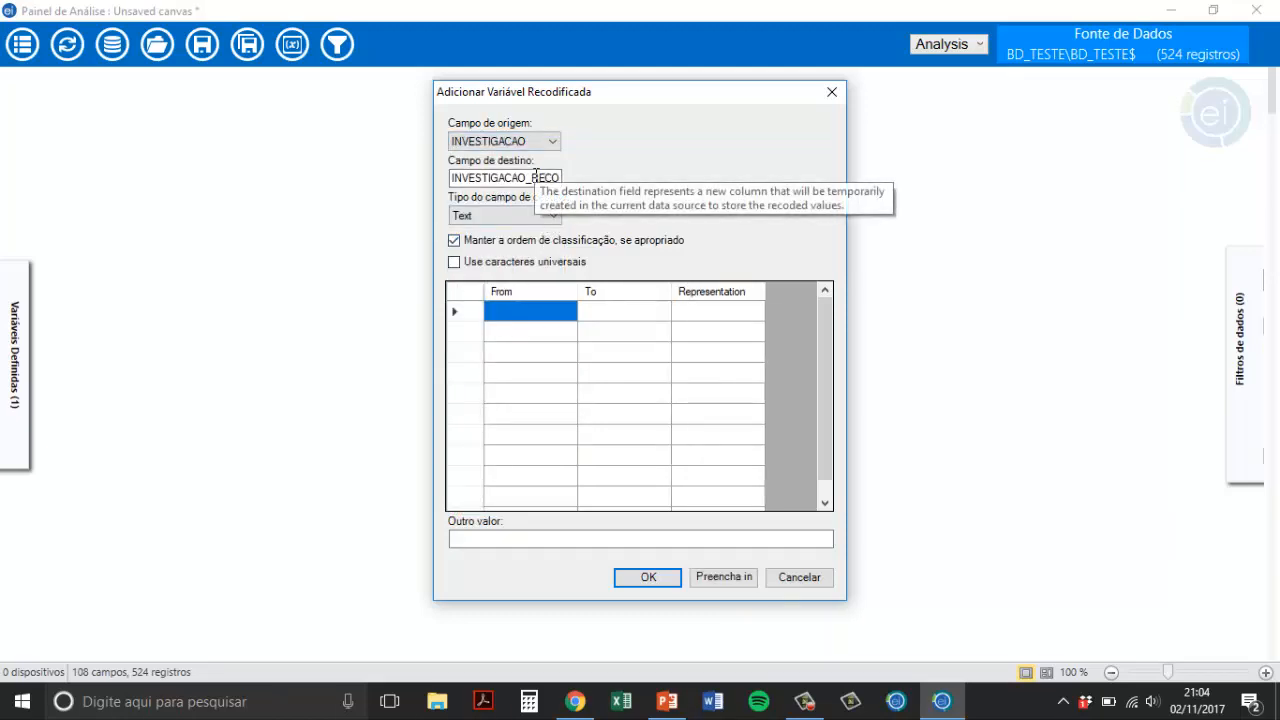
{"action": "left_click_drag", "start_coordinate": [533, 177], "coordinate": [612, 187]}
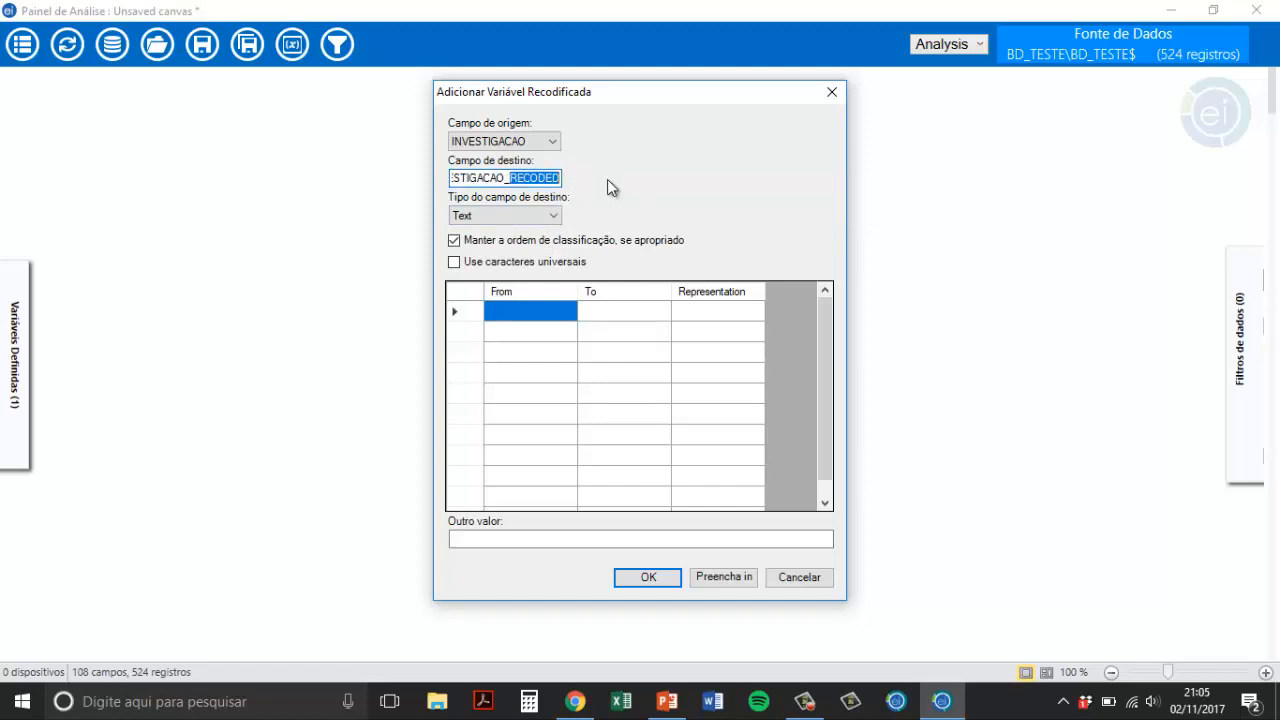
{"action": "type", "text": "OPORTUNA"}
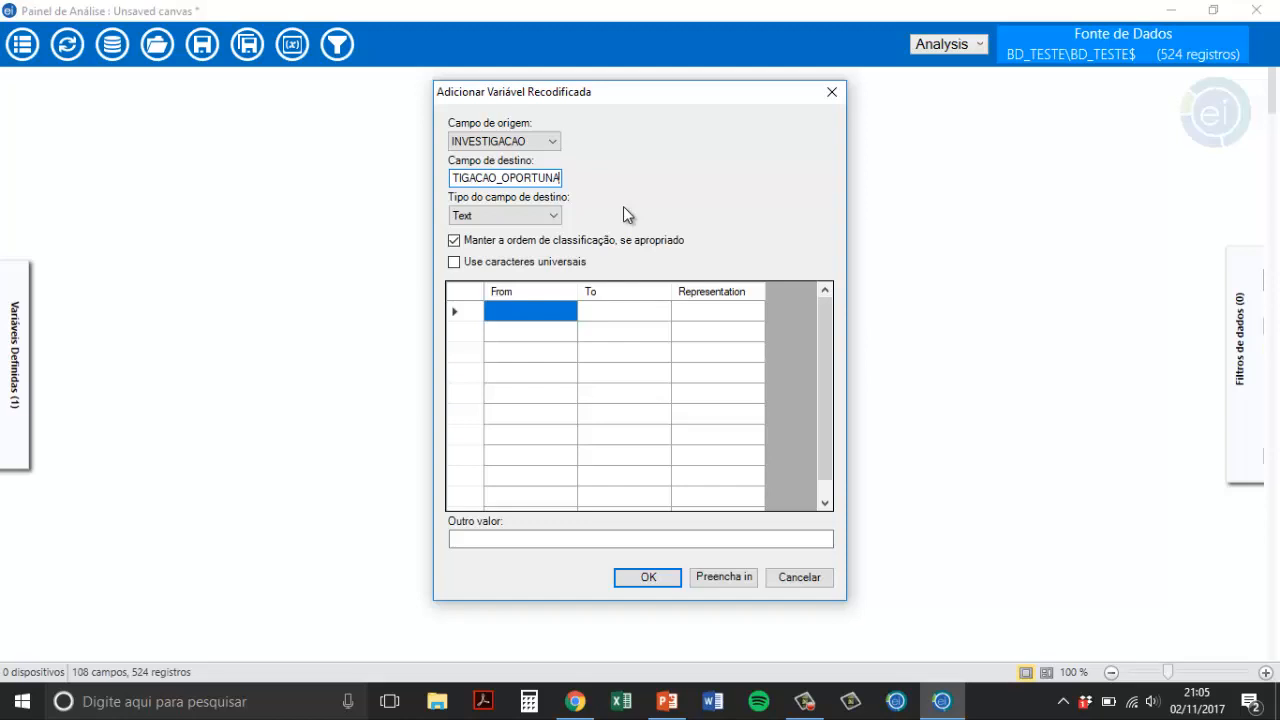
Step: Recode values from 0 to 4 as OPORTUNA and any other value as INOPORTUNA, and create the recoded variable
{"action": "left_click", "coordinate": [520, 318]}
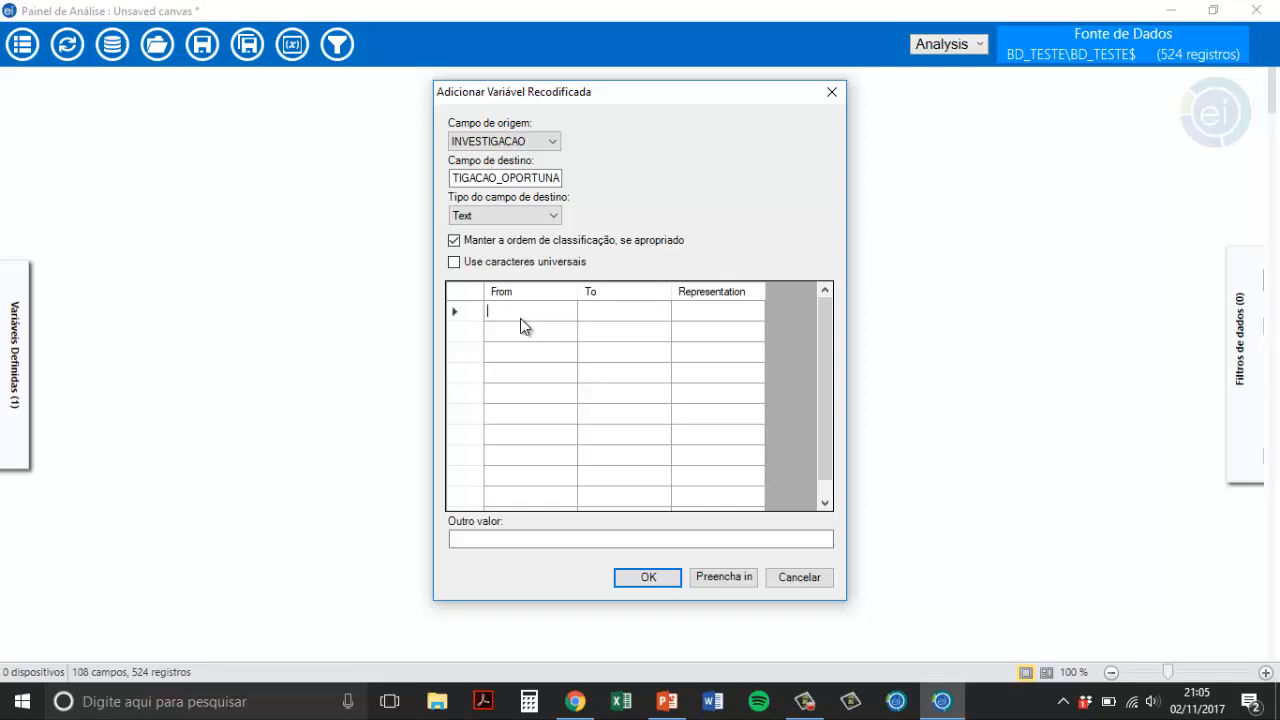
{"action": "type", "text": "0"}
{"action": "left_click", "coordinate": [594, 311]}
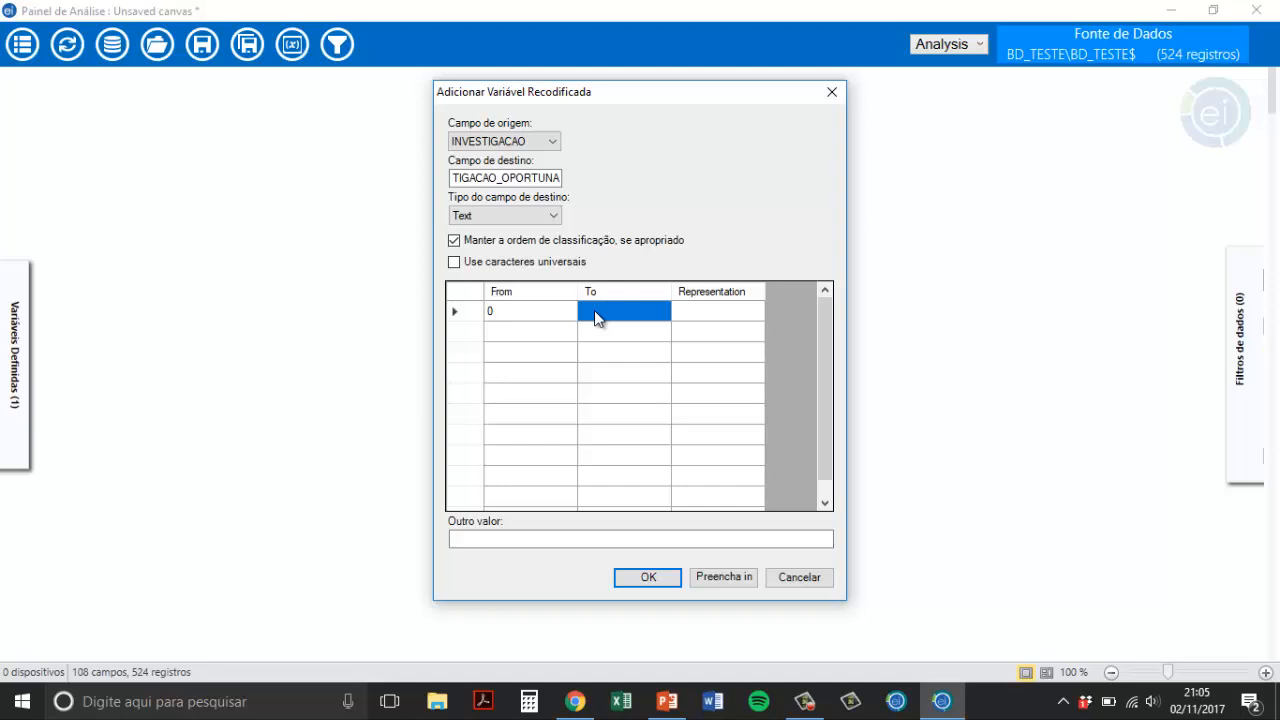
{"action": "type", "text": "4"}
{"action": "left_click", "coordinate": [608, 310]}
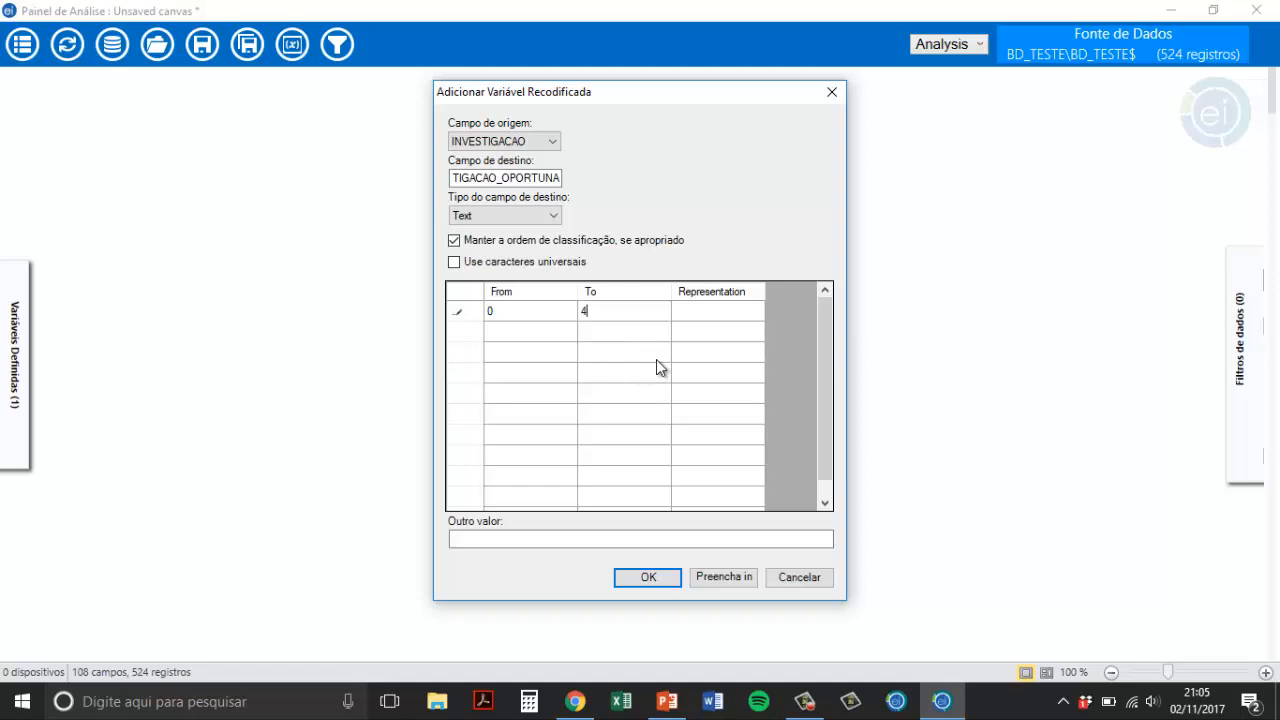
{"action": "left_click", "coordinate": [697, 313]}
{"action": "type", "text": "OPORTUNA"}
{"action": "left_click", "coordinate": [483, 540]}
{"action": "type", "text": "INOPORTUNA"}
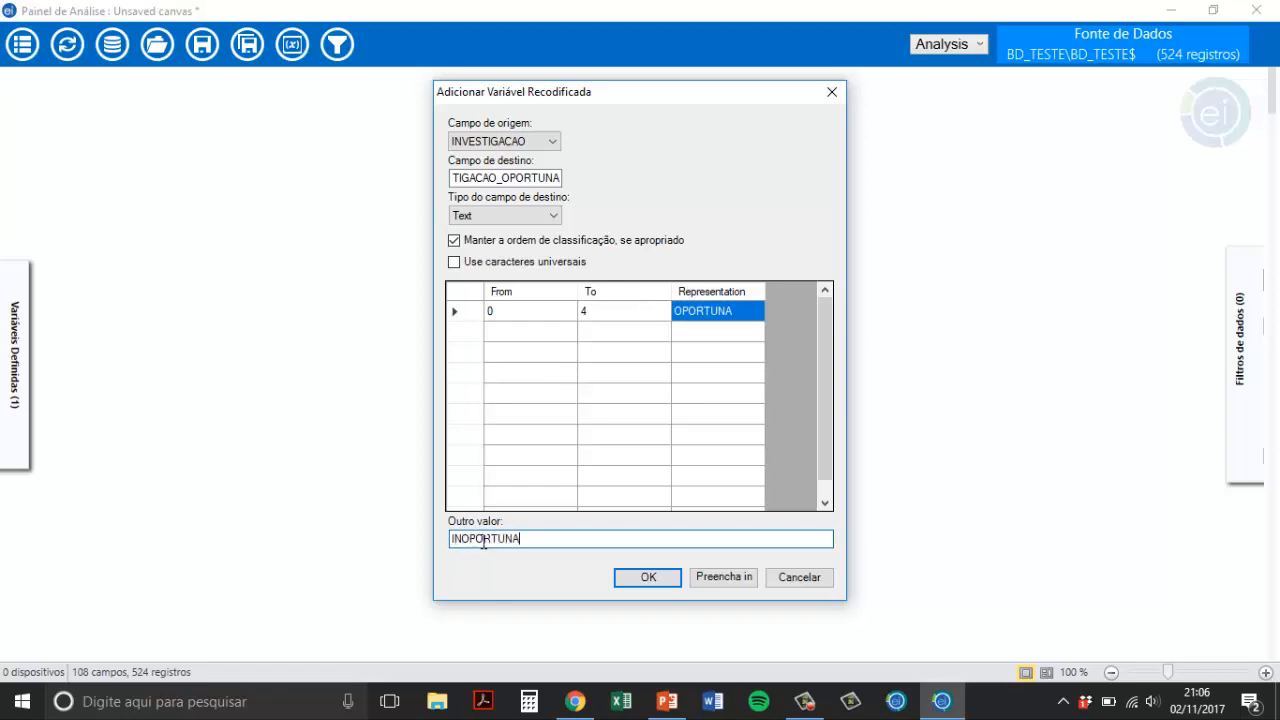
{"action": "left_click", "coordinate": [628, 576]}
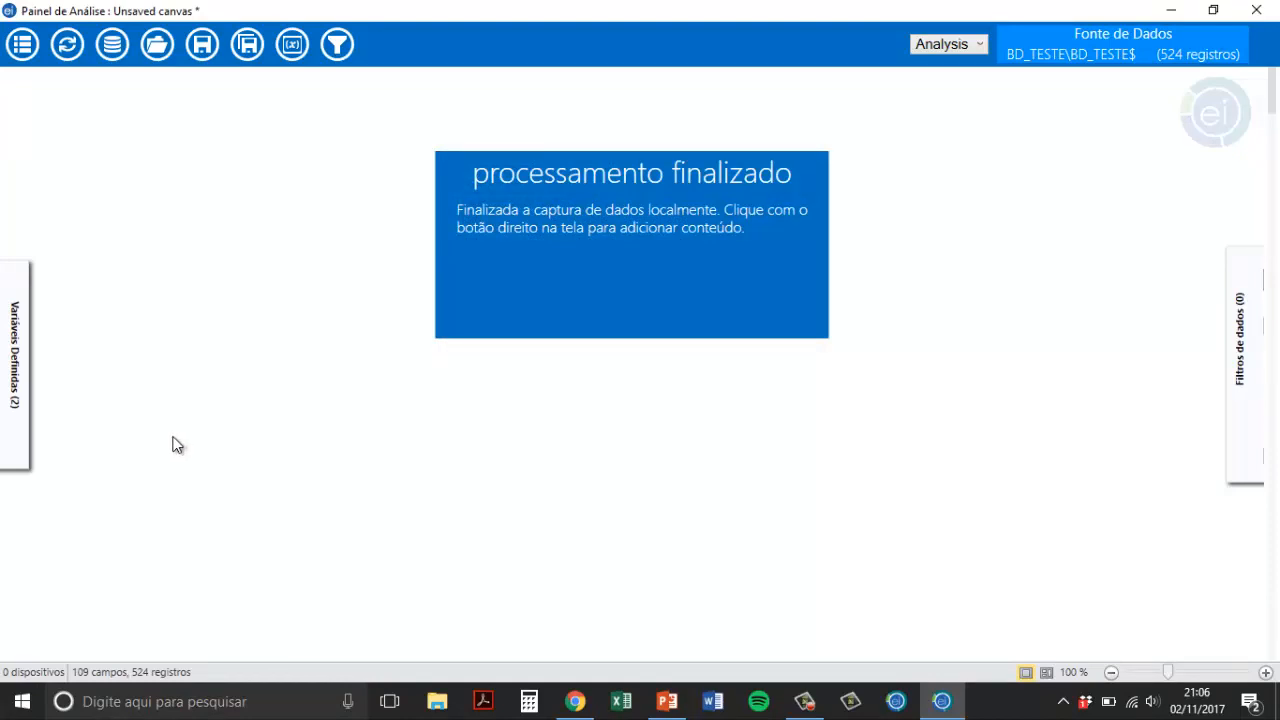
Step: Review the definitions of INVESTIGACAO and INVESTIGACAO_OPORTUNA among the defined variables
{"action": "mouse_move", "coordinate": [10, 390]}
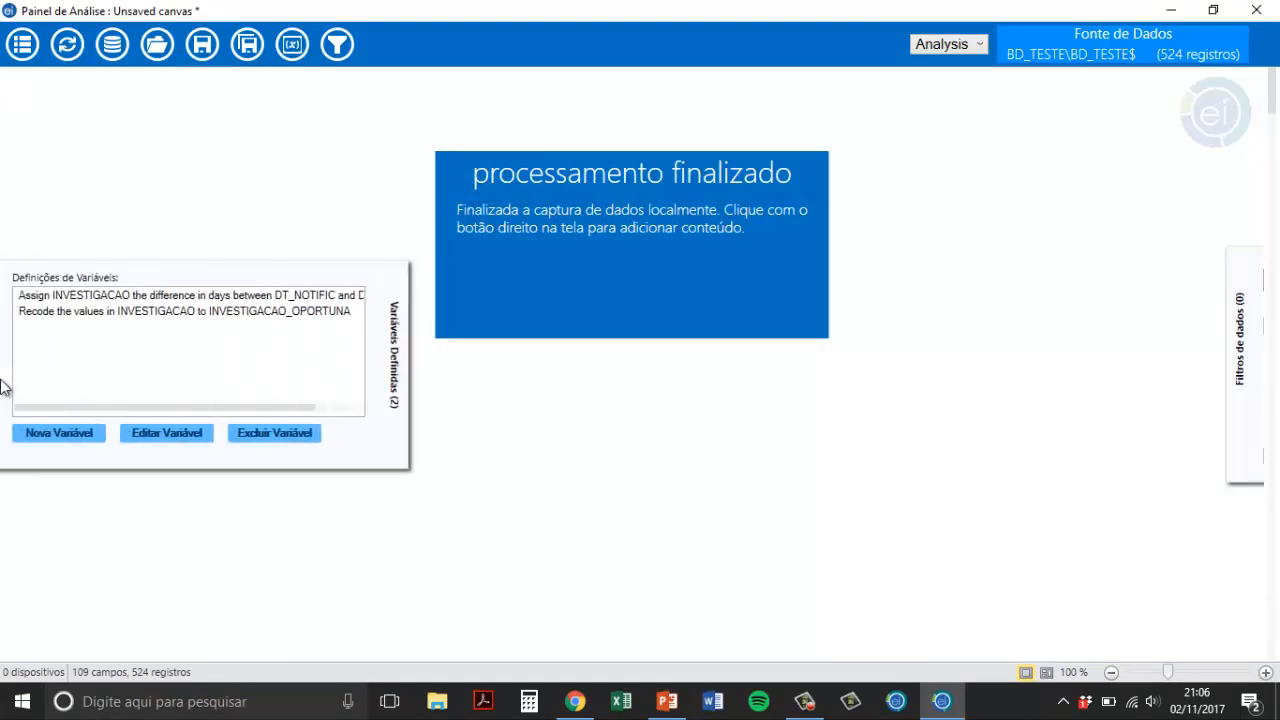
{"action": "left_click", "coordinate": [224, 313]}
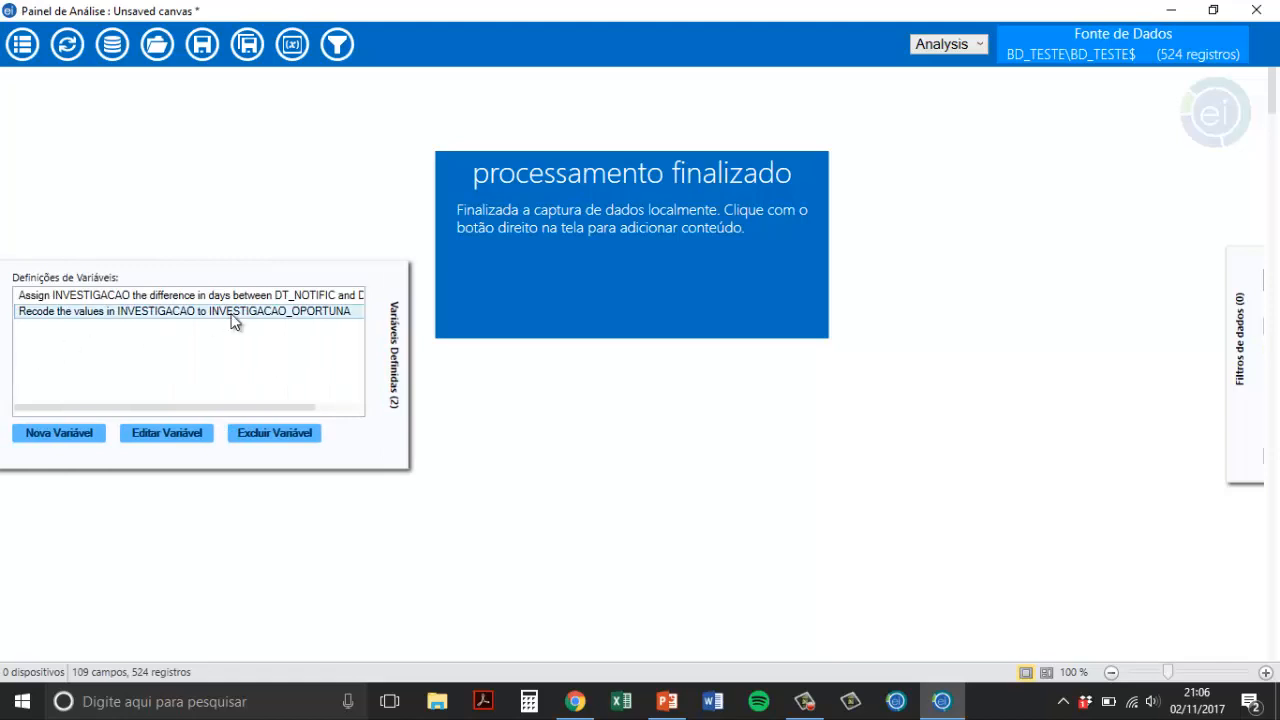
{"action": "left_click", "coordinate": [118, 298]}
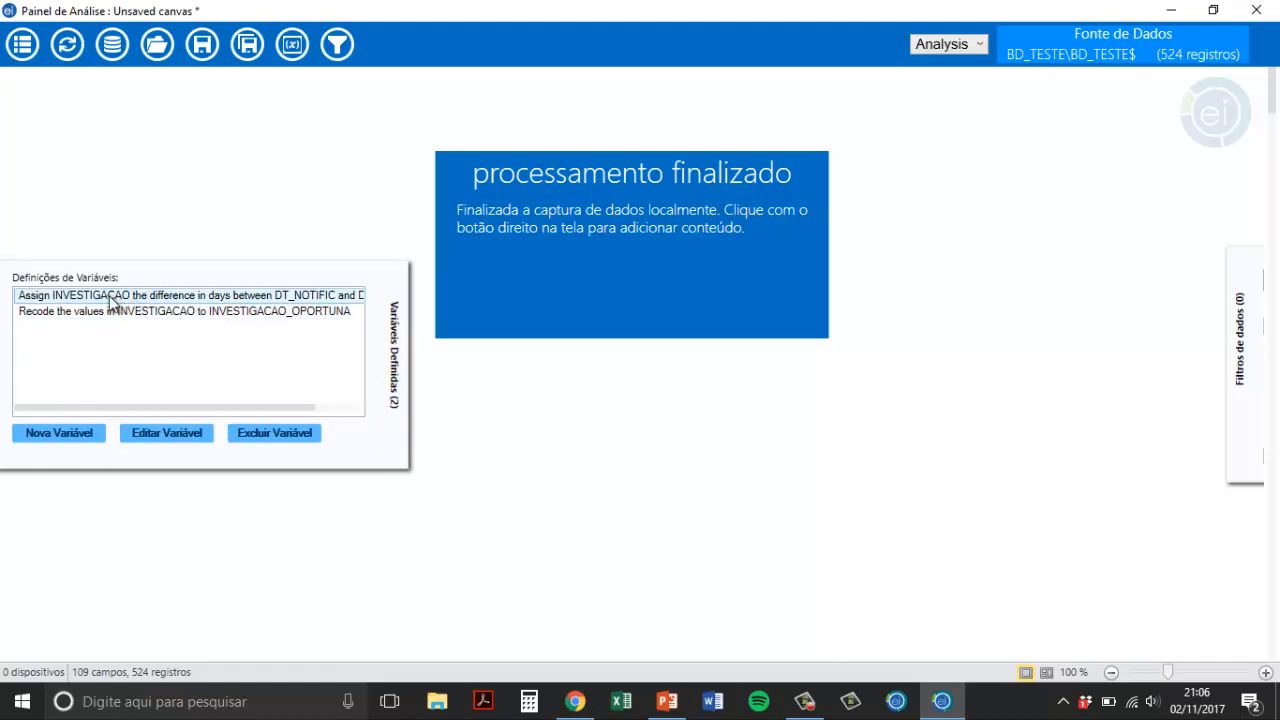
{"action": "left_click", "coordinate": [76, 315]}
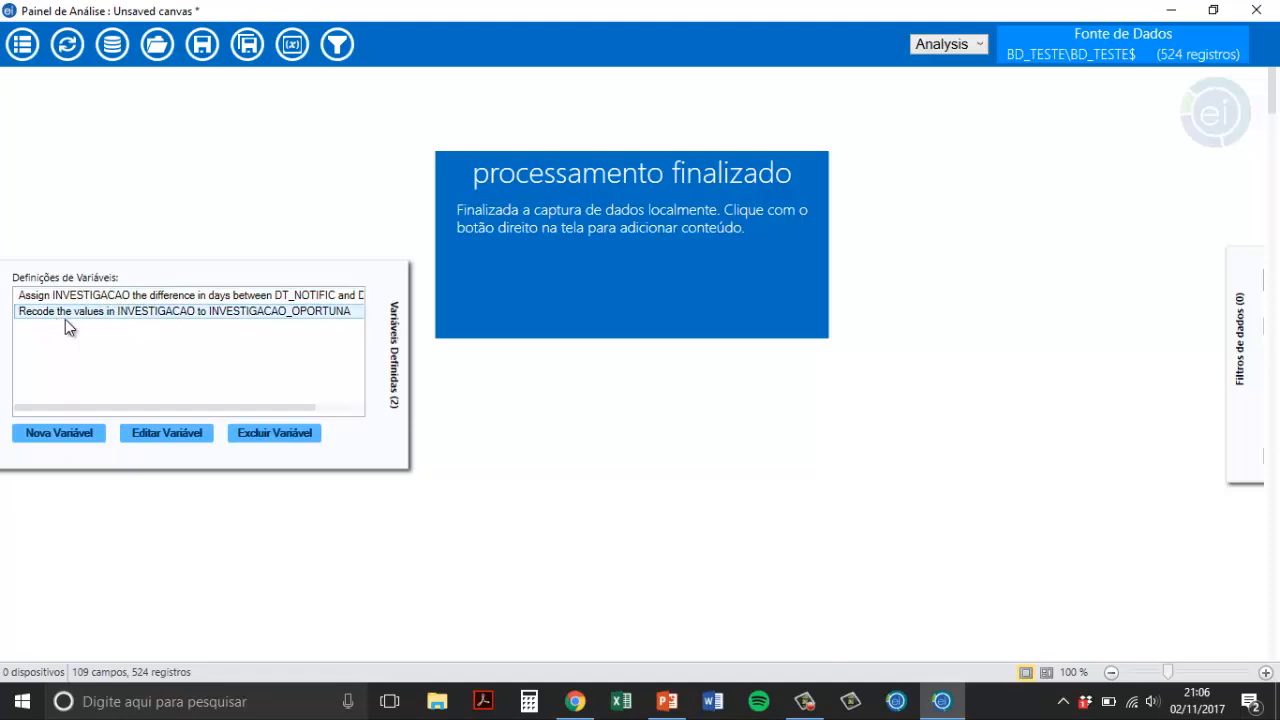
{"action": "left_click", "coordinate": [262, 333]}
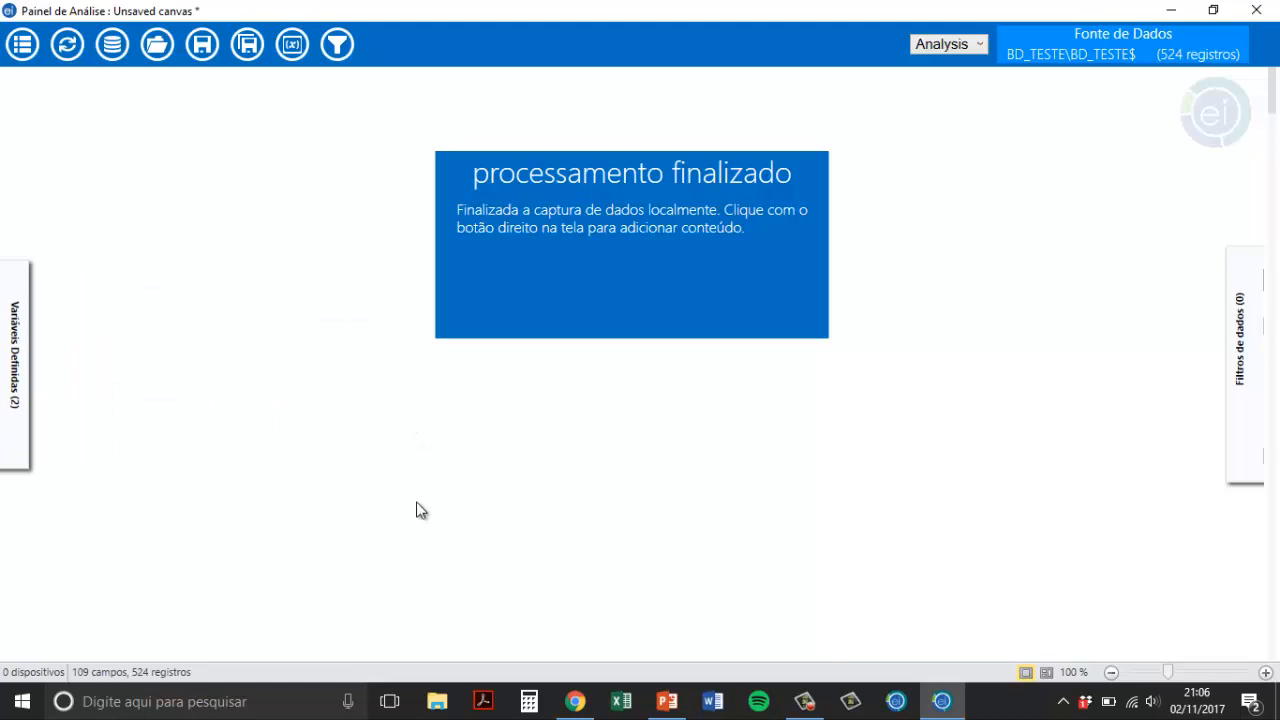
Step: Add a frequency table of INVESTIGACAO_OPORTUNA to the canvas and move it up toward the upper middle
{"action": "right_click", "coordinate": [287, 326]}
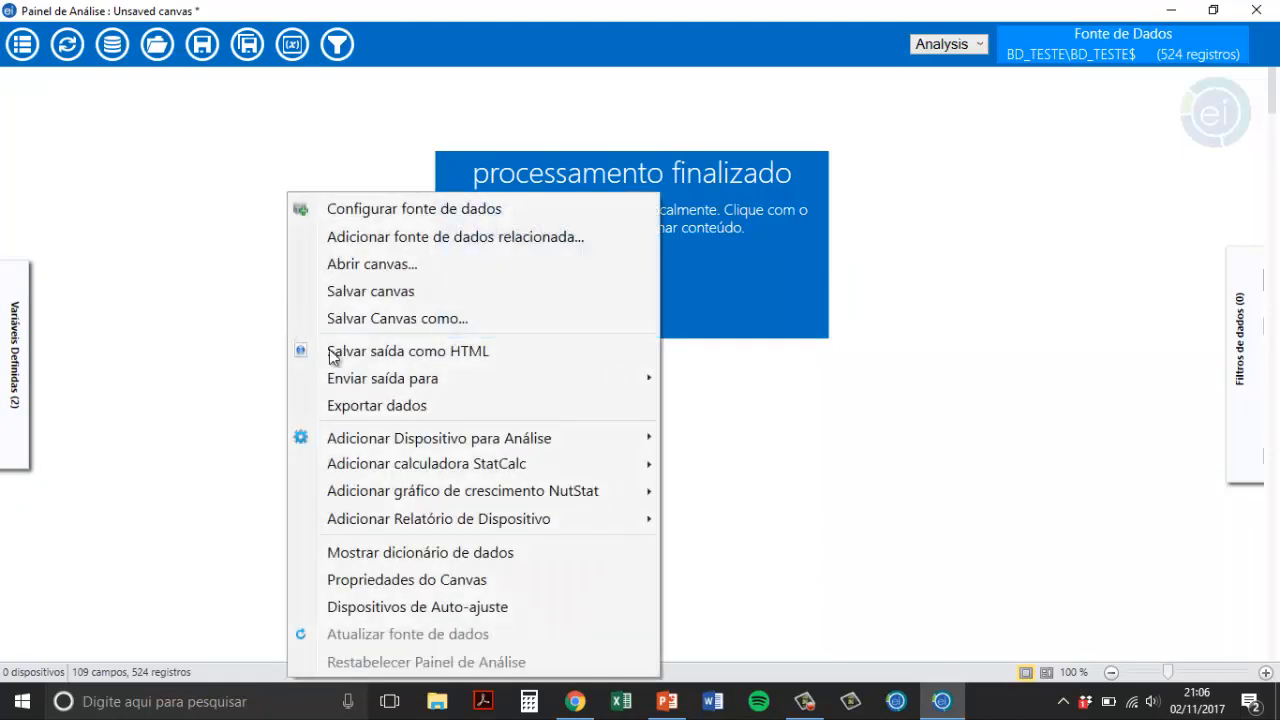
{"action": "mouse_move", "coordinate": [514, 445]}
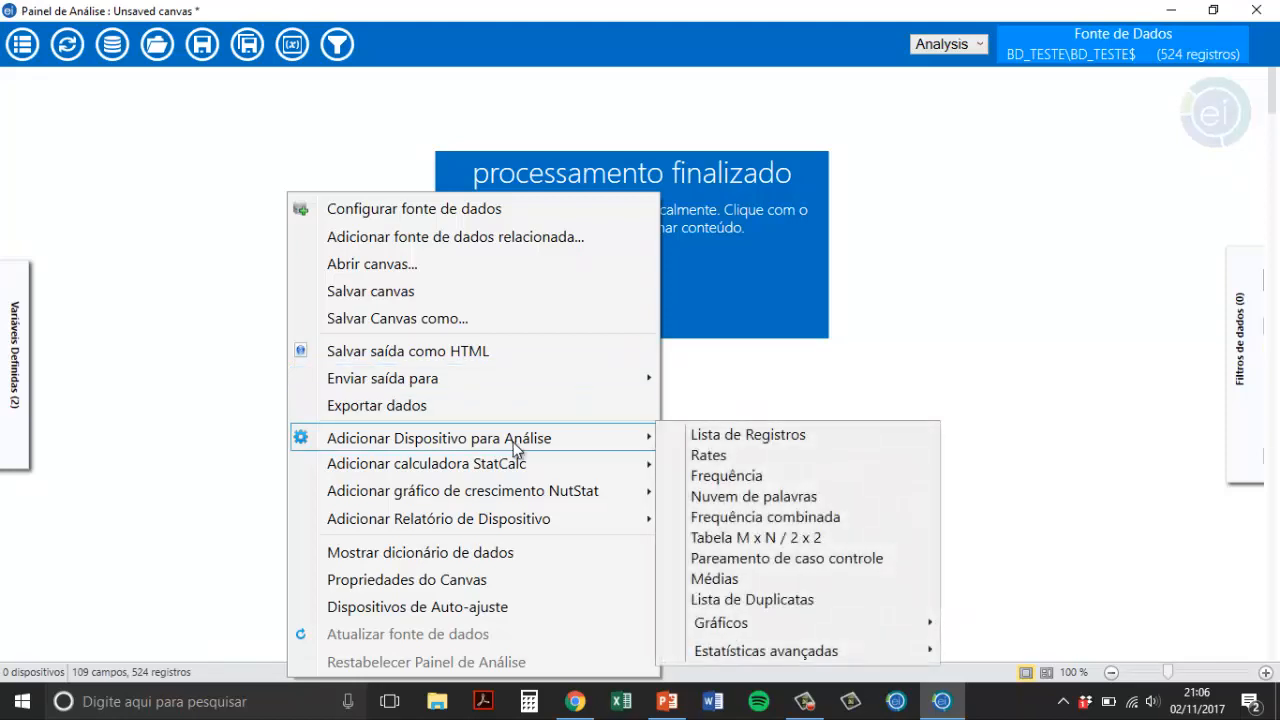
{"action": "left_click", "coordinate": [741, 476]}
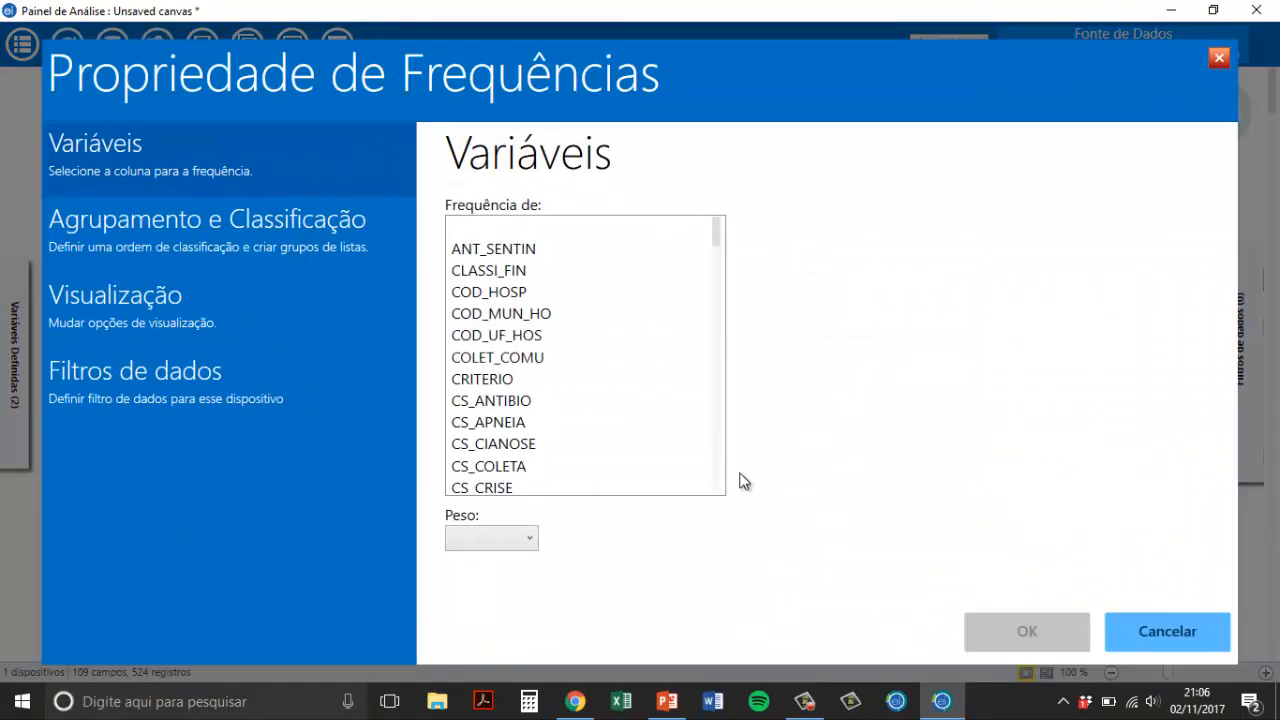
{"action": "left_click", "coordinate": [490, 360]}
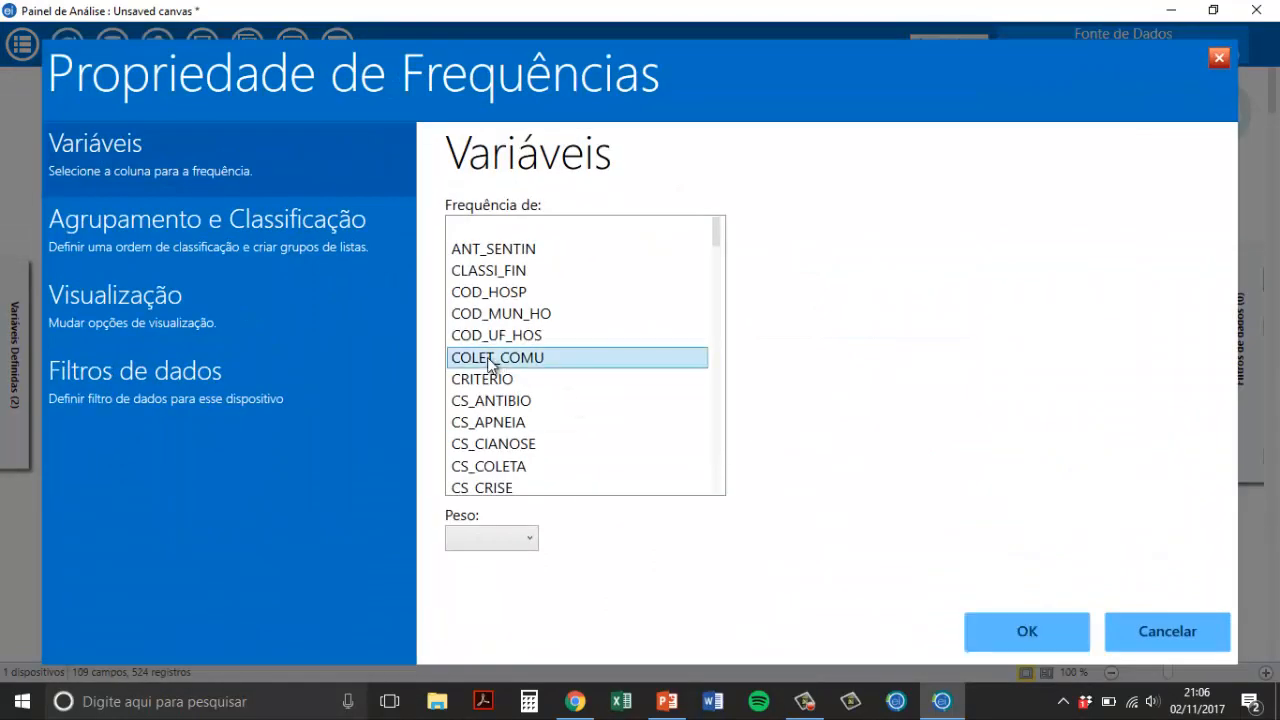
{"action": "key", "text": "i"}
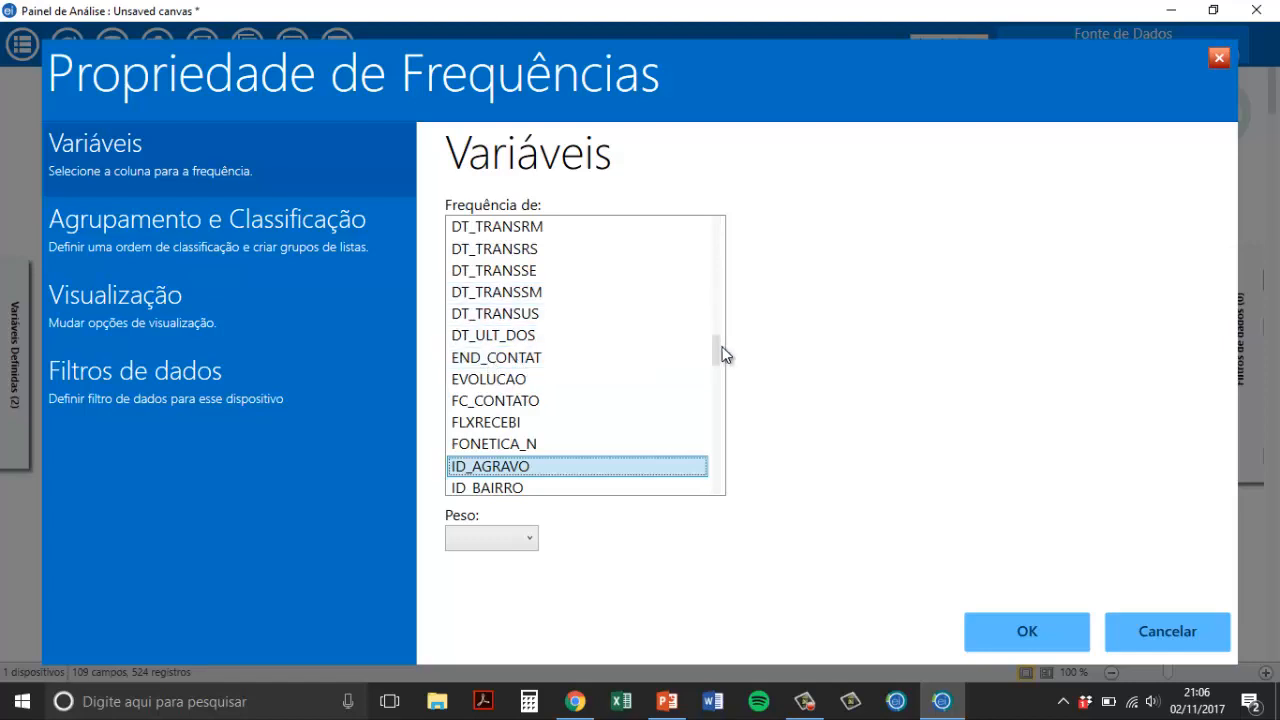
{"action": "left_click_drag", "start_coordinate": [717, 348], "coordinate": [718, 394]}
{"action": "left_click", "coordinate": [615, 422]}
{"action": "left_click", "coordinate": [990, 634]}
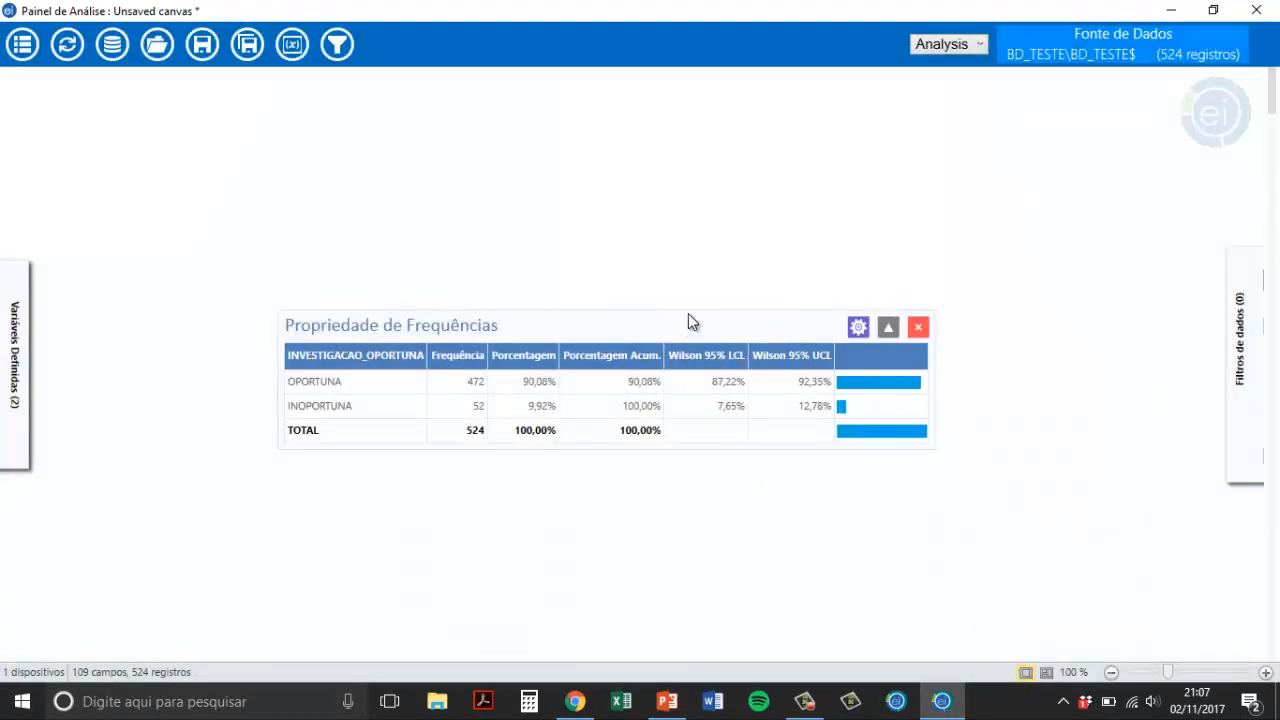
{"action": "left_click_drag", "start_coordinate": [687, 326], "coordinate": [673, 230]}
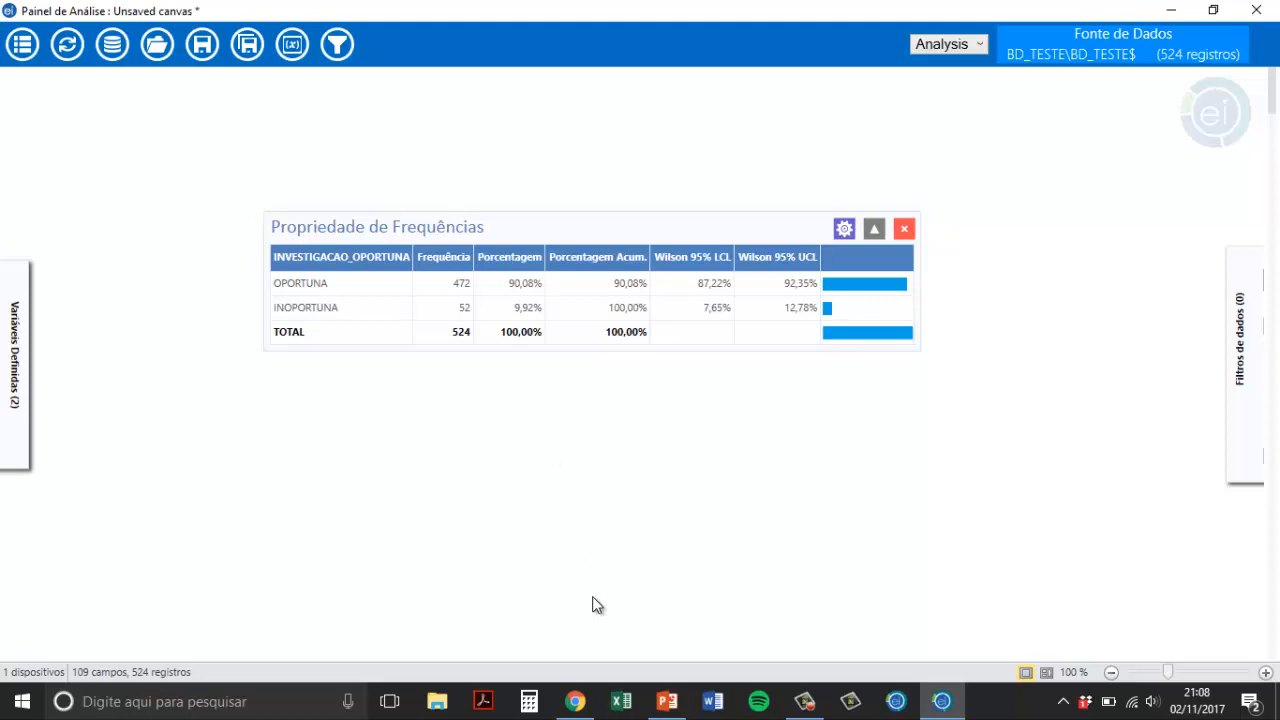
Step: Switch to Chrome and look through the tutorial posts on the epiinfotutoriais.com home page
{"action": "left_click", "coordinate": [575, 701]}
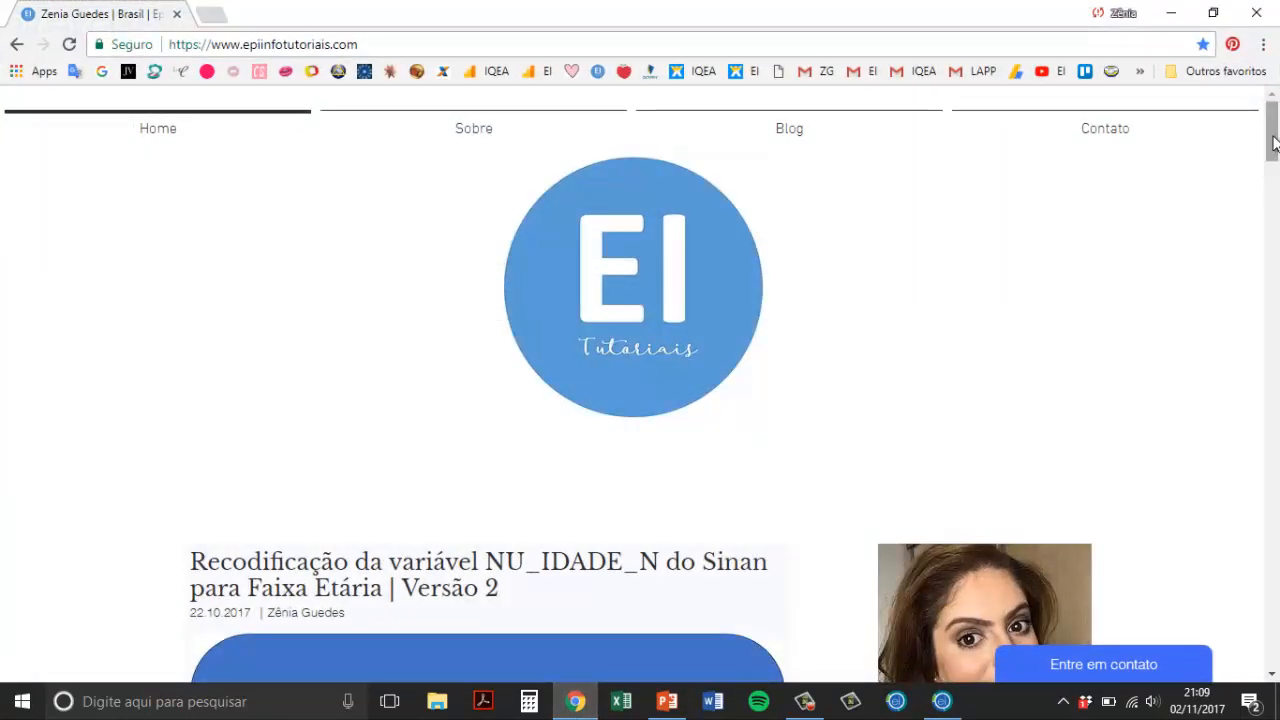
{"action": "left_click_drag", "start_coordinate": [1273, 143], "coordinate": [1277, 208]}
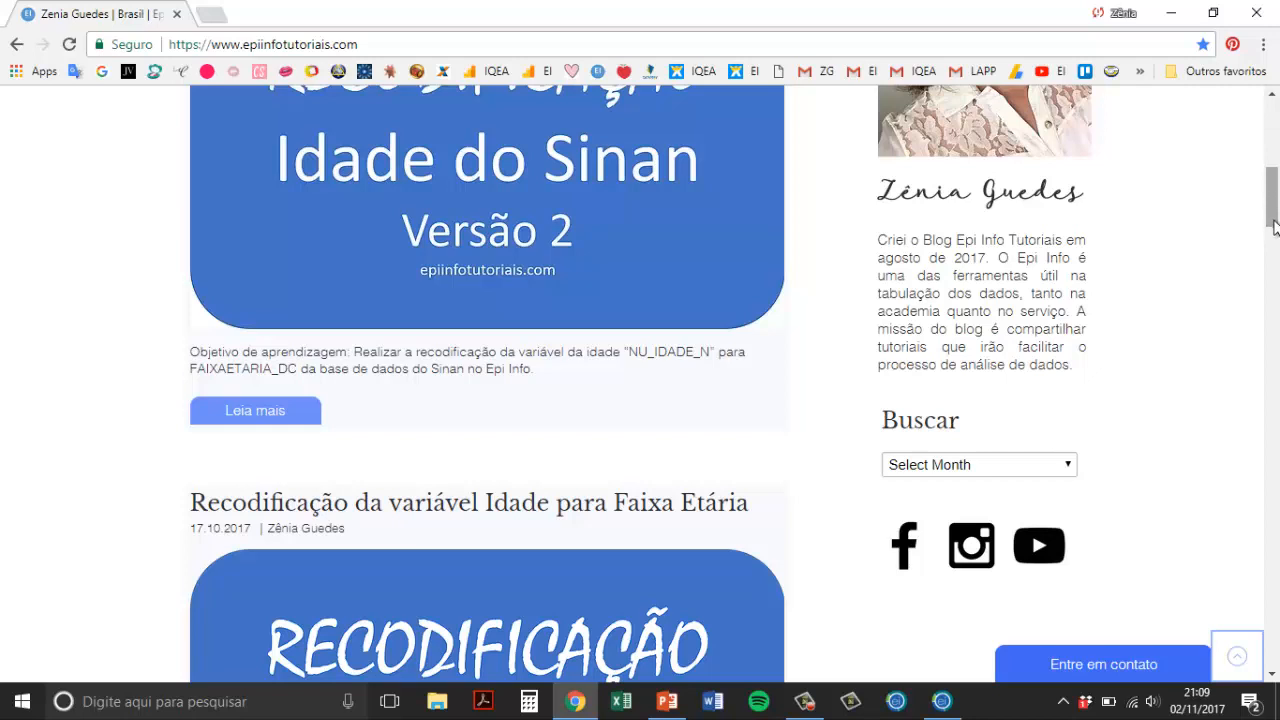
{"action": "left_click_drag", "start_coordinate": [1275, 222], "coordinate": [1276, 278]}
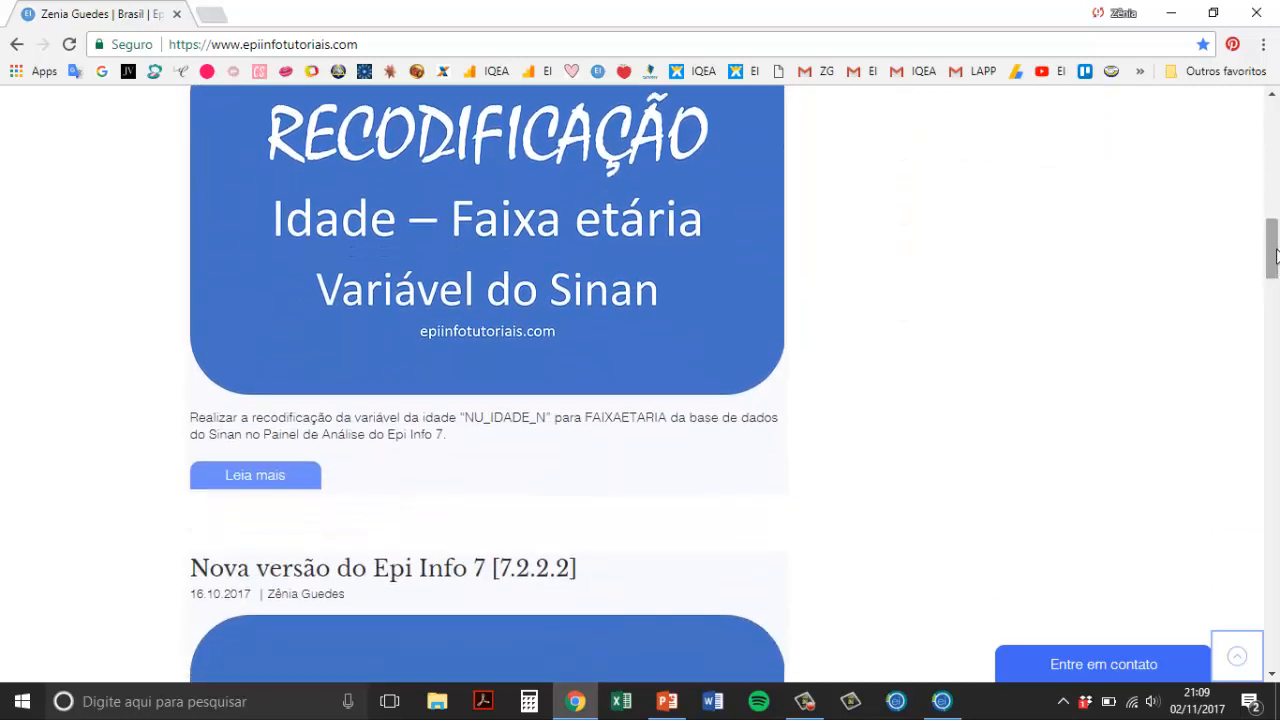
{"action": "left_click_drag", "start_coordinate": [1276, 256], "coordinate": [1276, 286]}
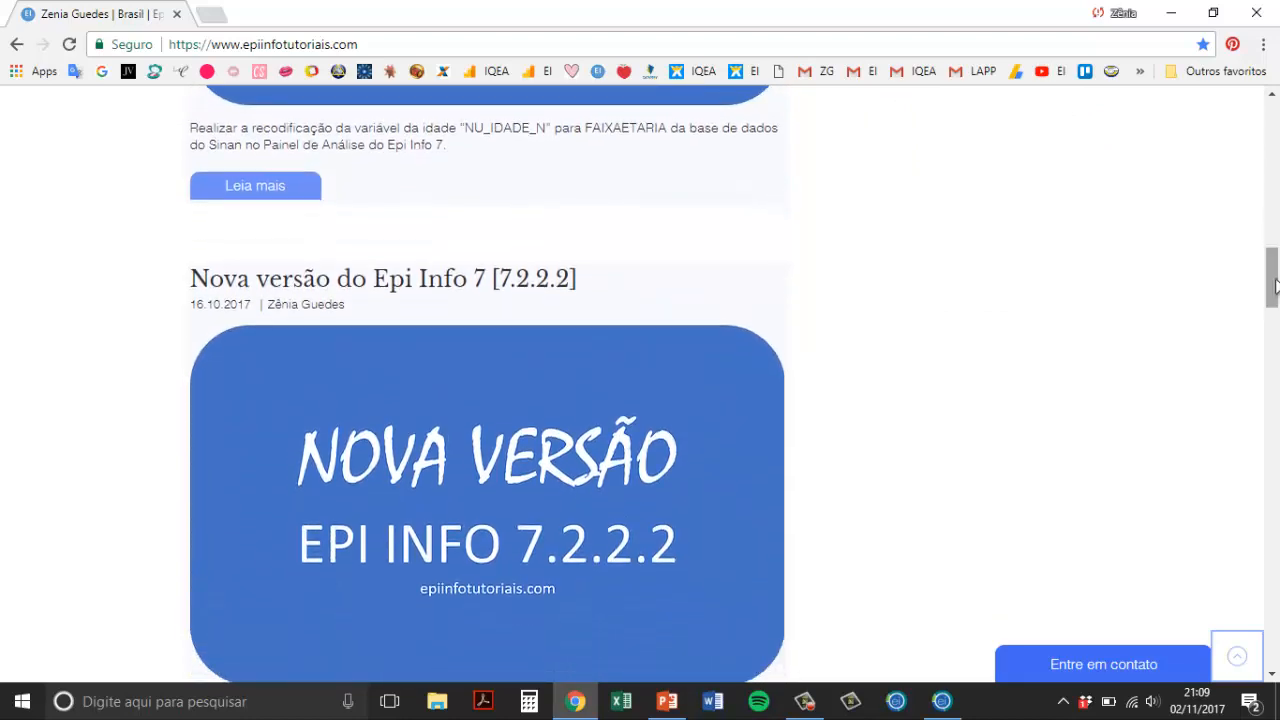
{"action": "left_click_drag", "start_coordinate": [1276, 286], "coordinate": [1277, 320]}
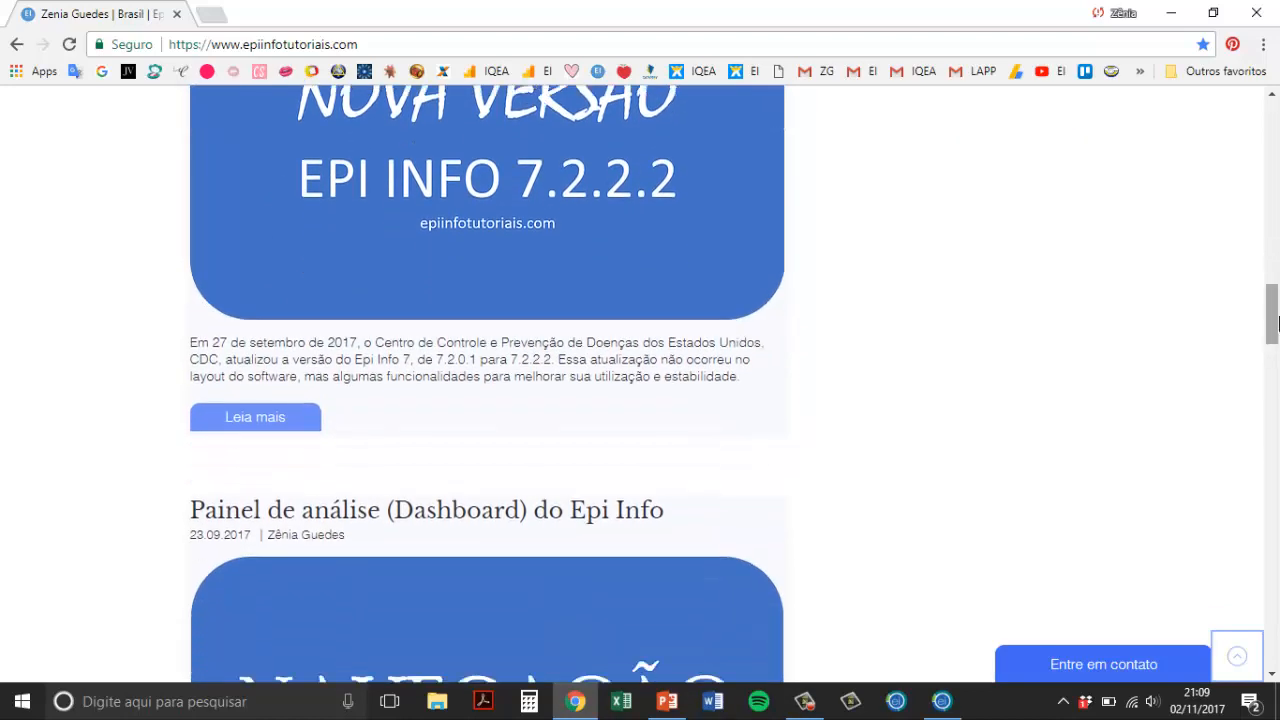